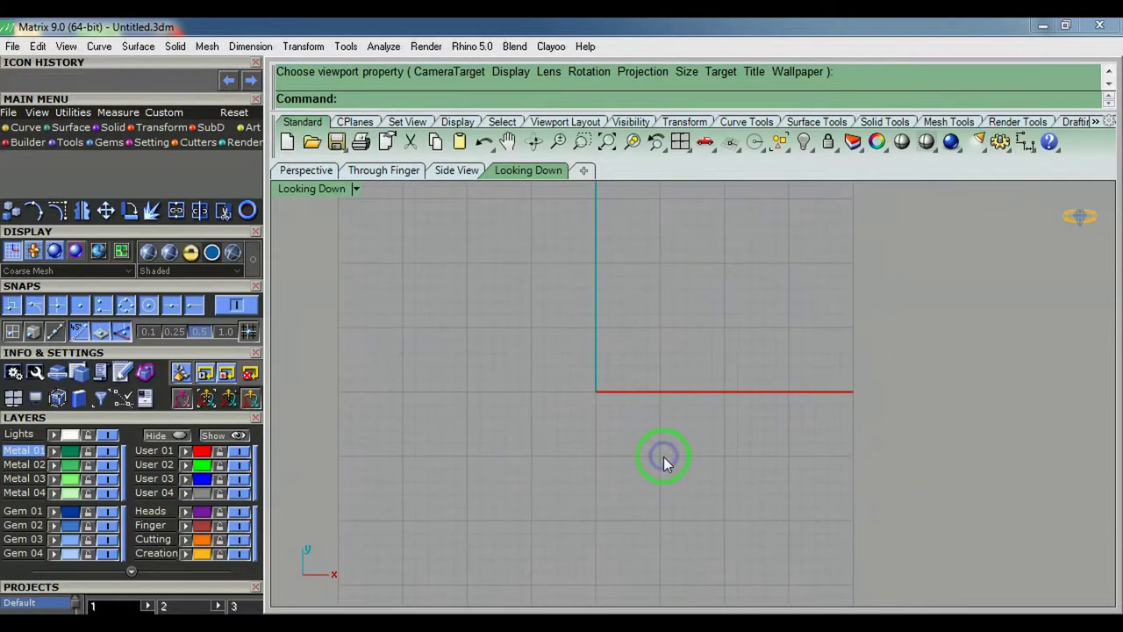
Start a new text object with bold style and enter SILVER as its text
right_click(659, 448)
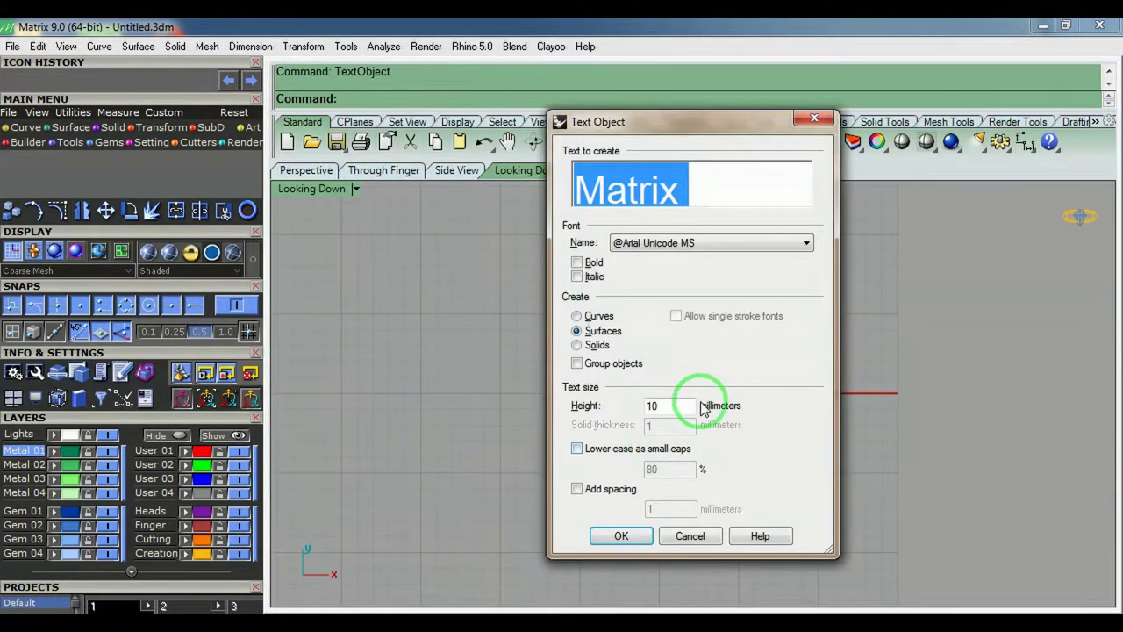
text(si)
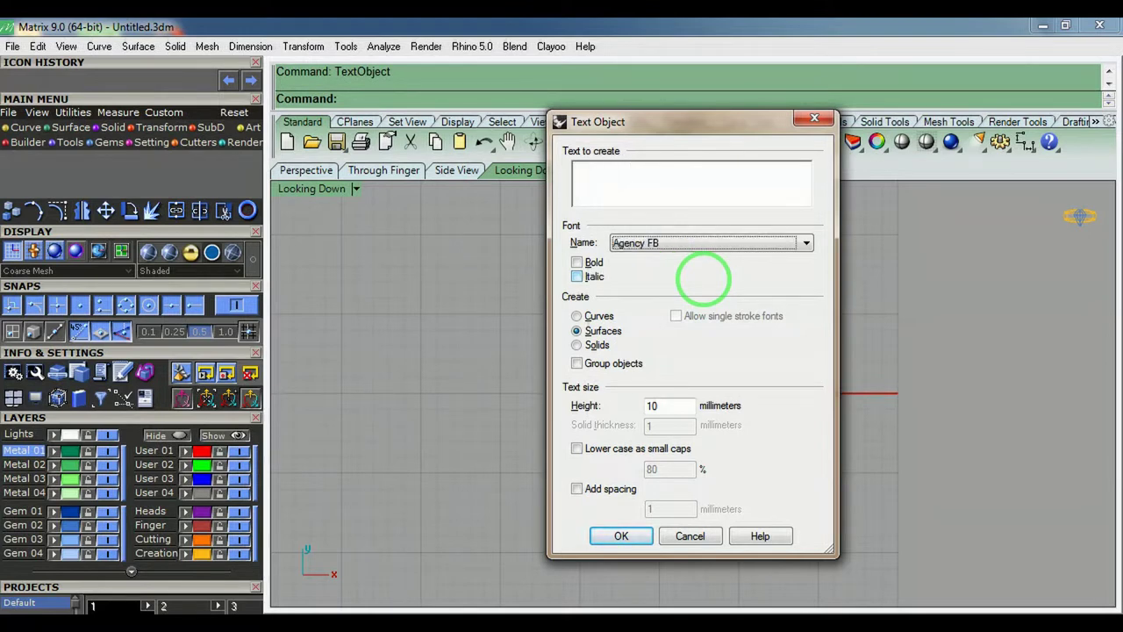
click(591, 264)
click(616, 191)
text(s)
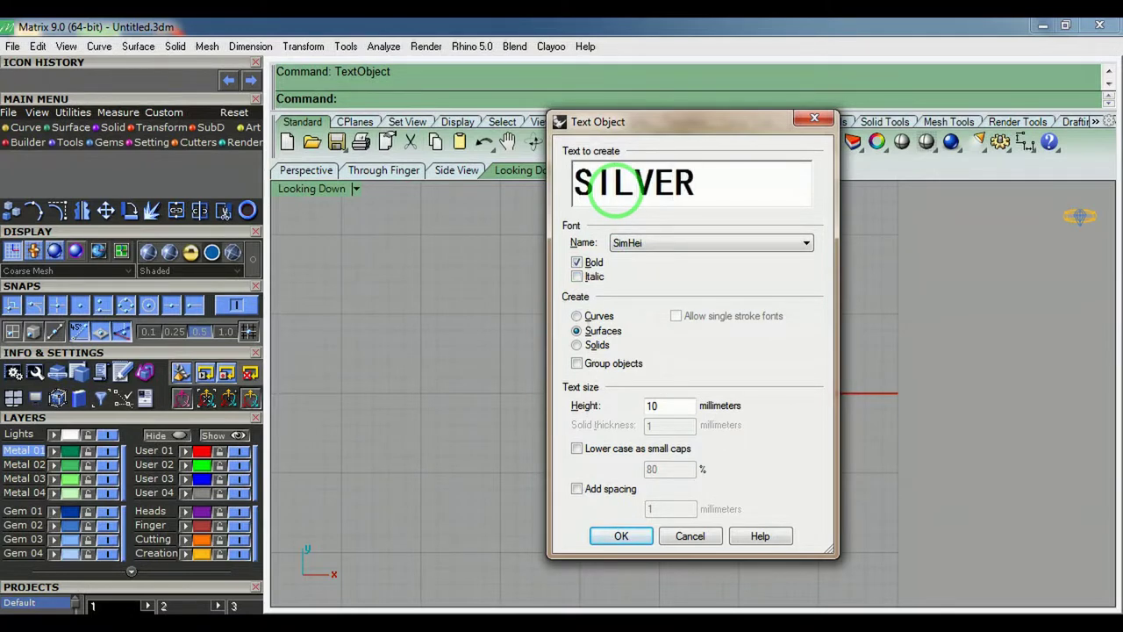
Change the text font to Script MT Bold and replace the wording with lowercase silver
click(672, 240)
scroll(674, 344, down, 2)
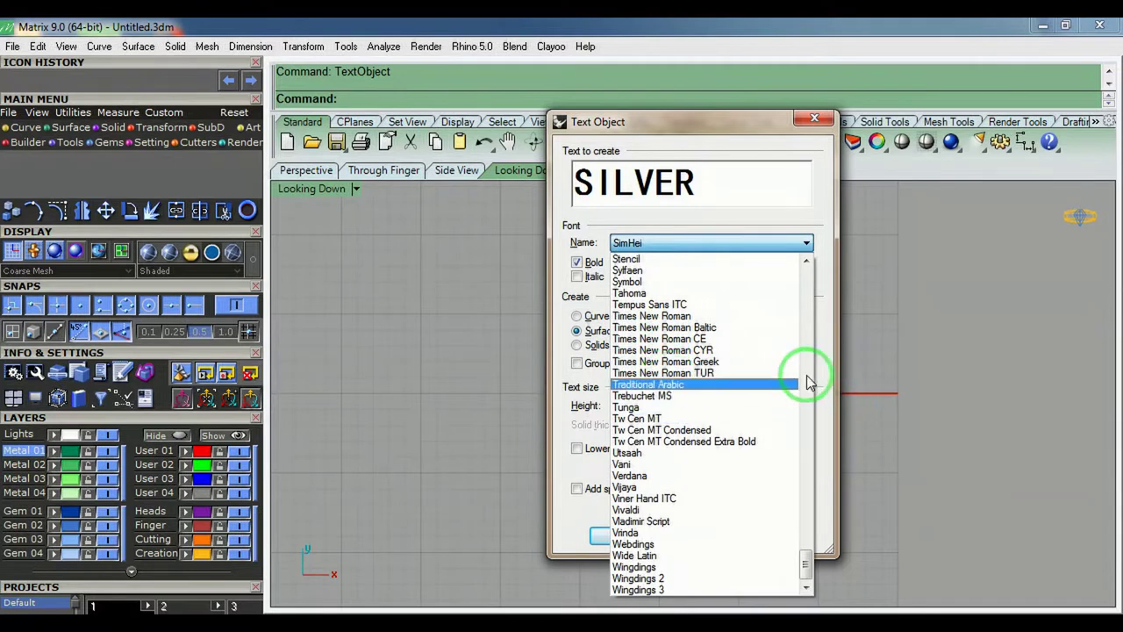
mouse_move(806, 555)
mouse_down()
mouse_move(796, 428)
mouse_move(799, 537)
mouse_up()
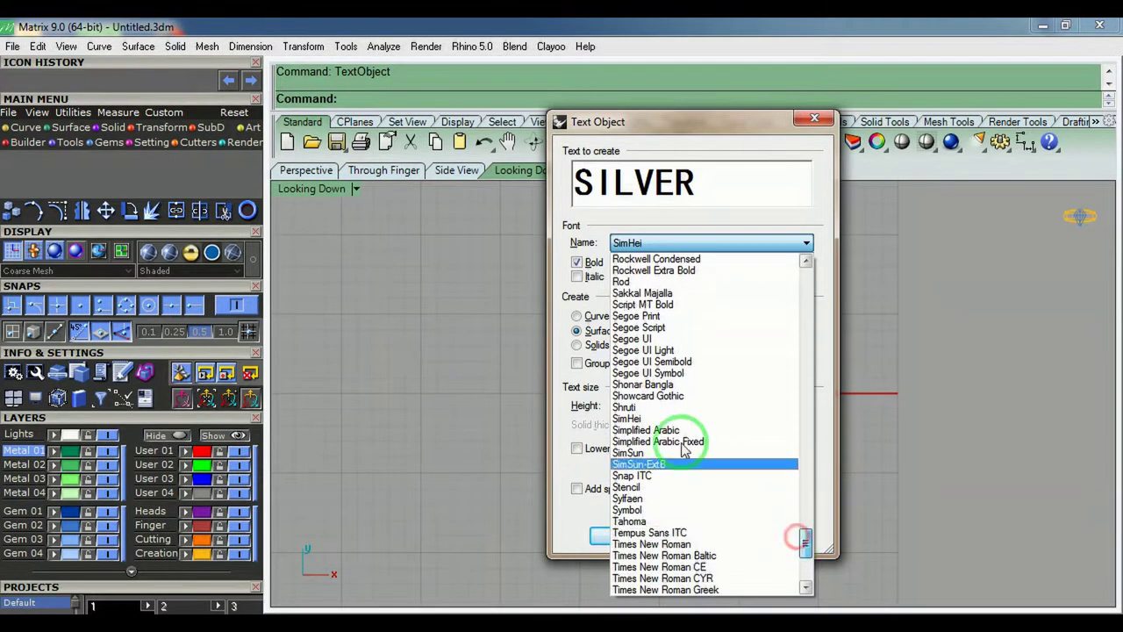
click(644, 303)
drag(727, 188, 472, 178)
text(silver)
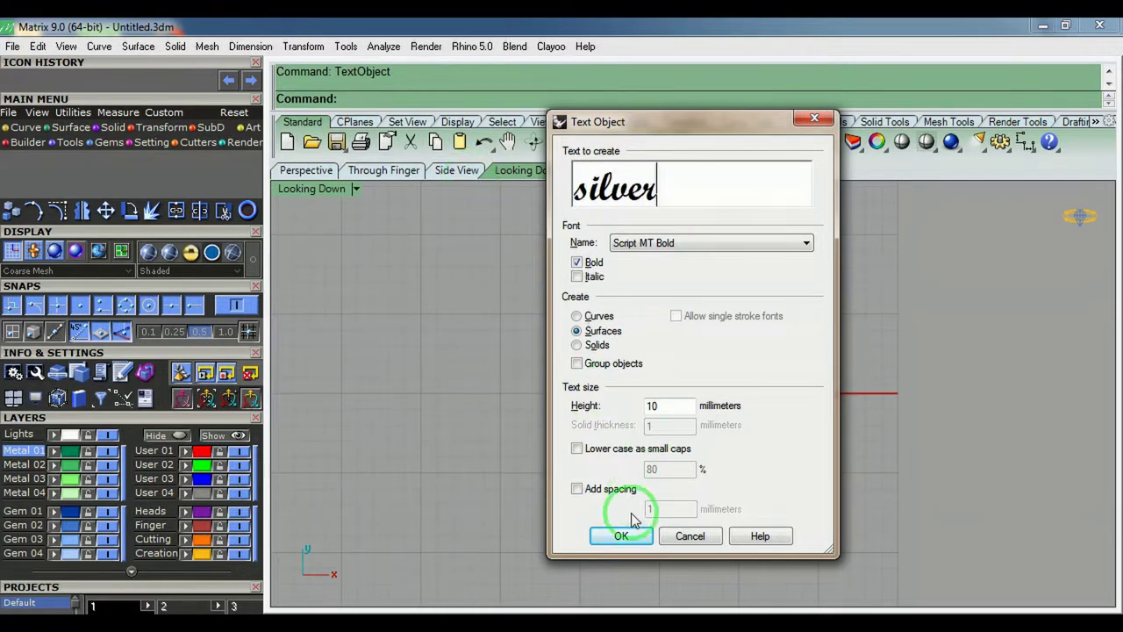
Generate the silver text as 10 mm high curves and place it across the origin
click(597, 315)
click(598, 262)
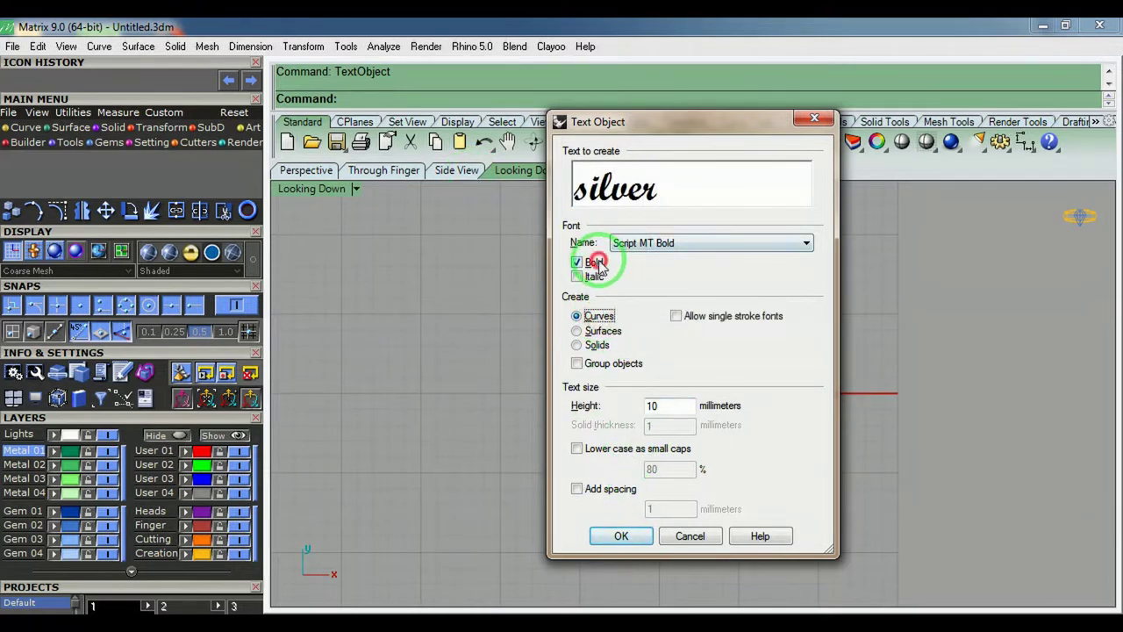
click(625, 536)
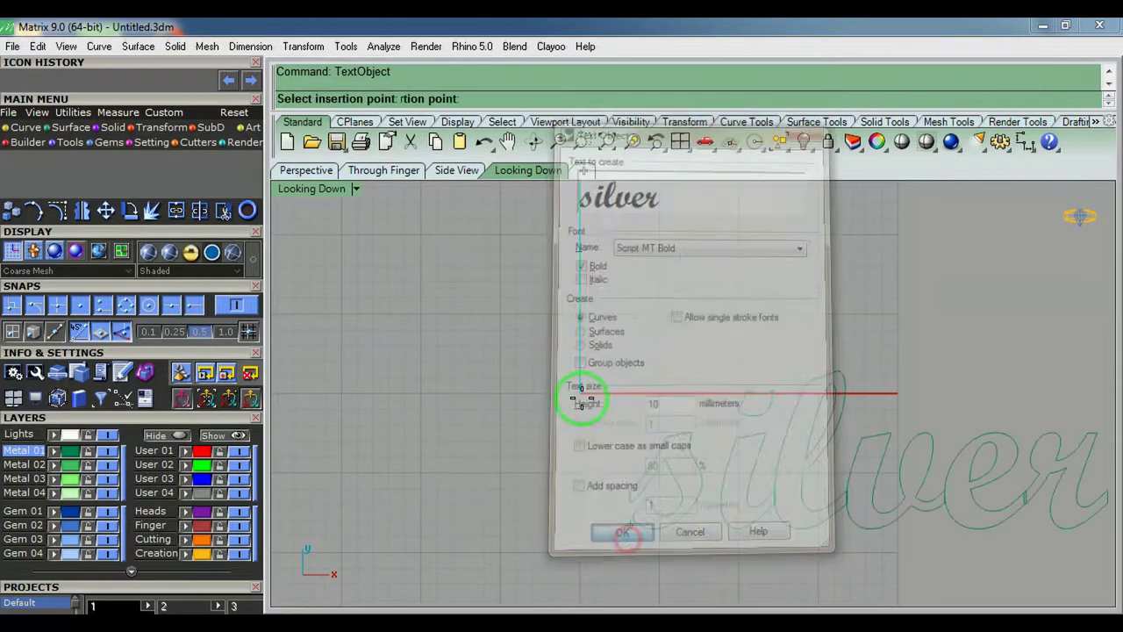
click(480, 438)
Group the silver text curves and align the group concentrically on the origin
scroll(659, 463, down, 2)
click(625, 413)
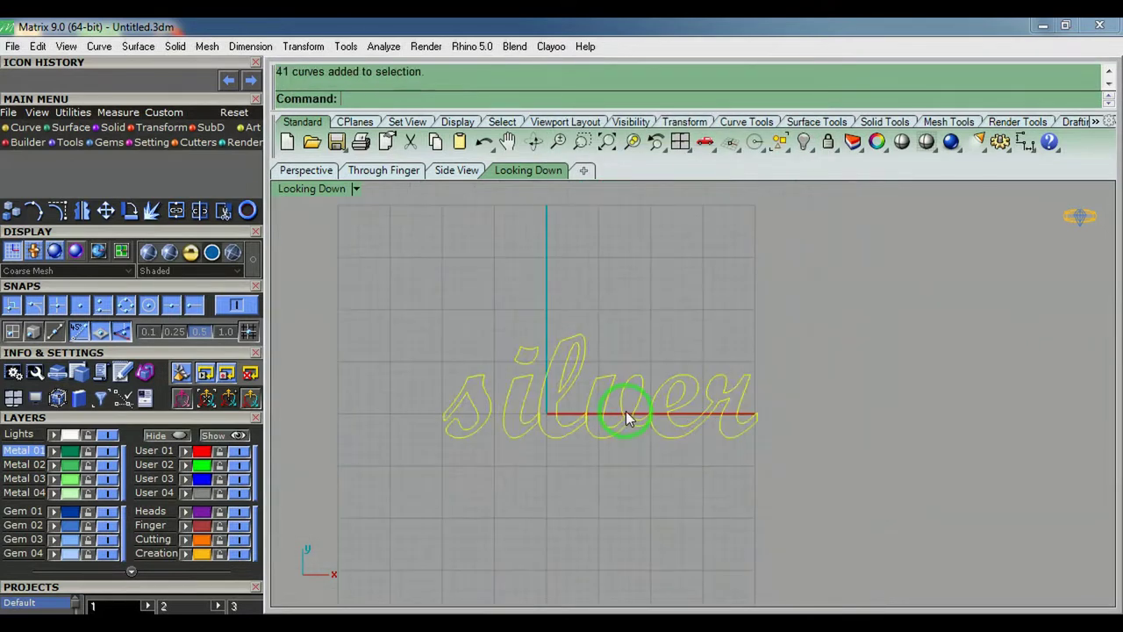
key(ctrl+g)
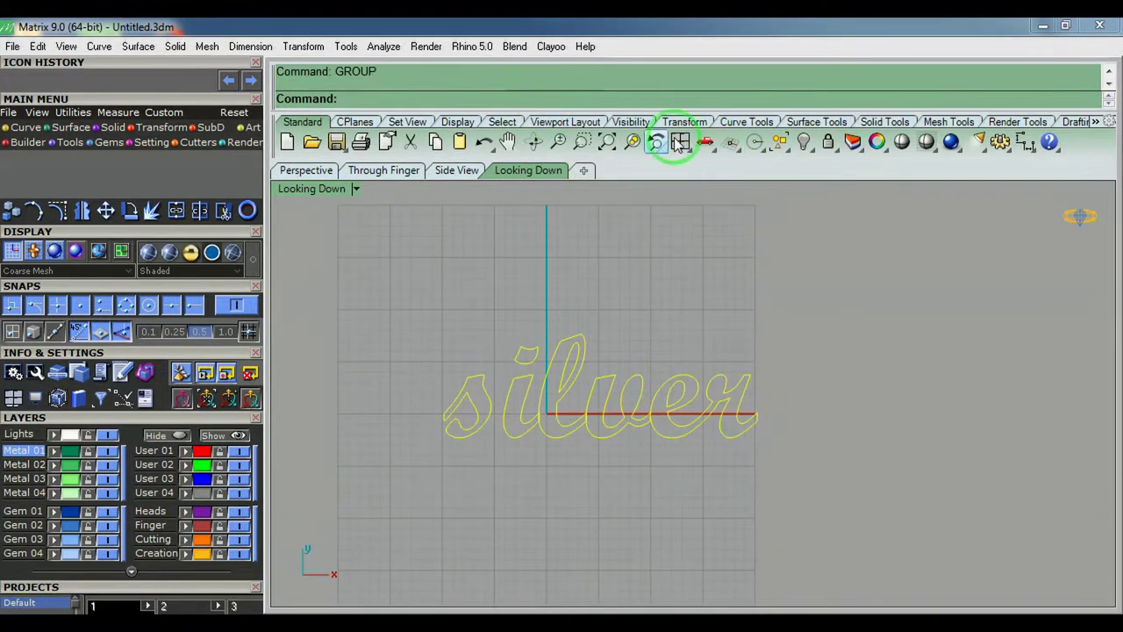
click(683, 123)
click(680, 144)
click(688, 150)
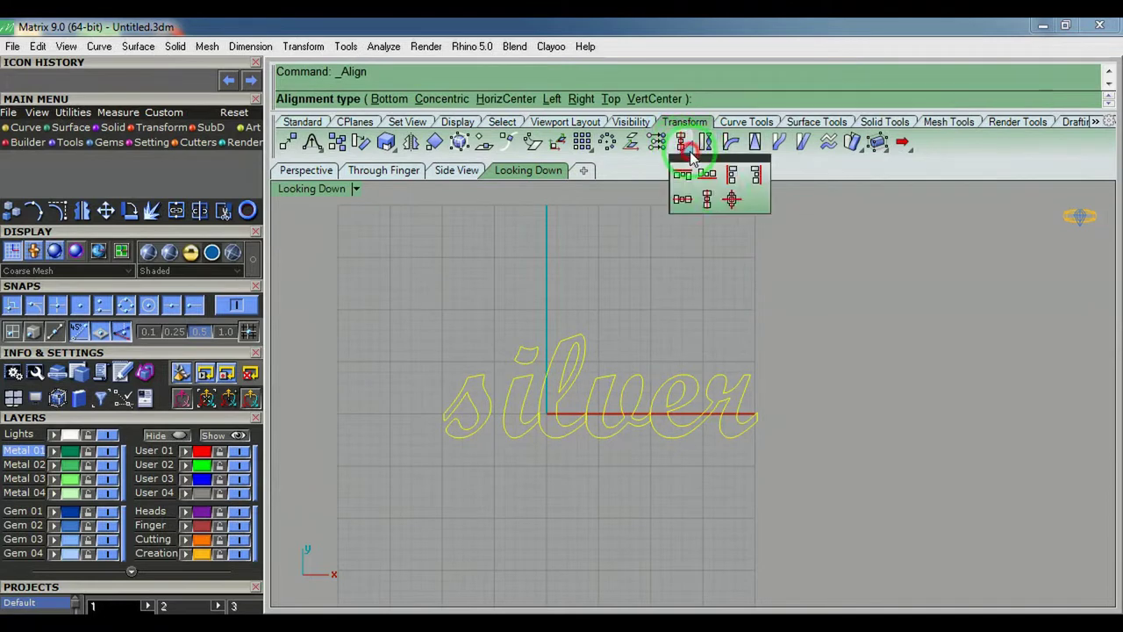
click(727, 202)
text(0)
key(Return)
In the Front view, draw a circle of 17.3 mm diameter centred on the origin
right_drag(611, 376, 652, 322)
key(Escape)
key(ctrl+F2)
right_drag(619, 395, 640, 358)
click(641, 358)
click(597, 307)
key(ctrl+F1)
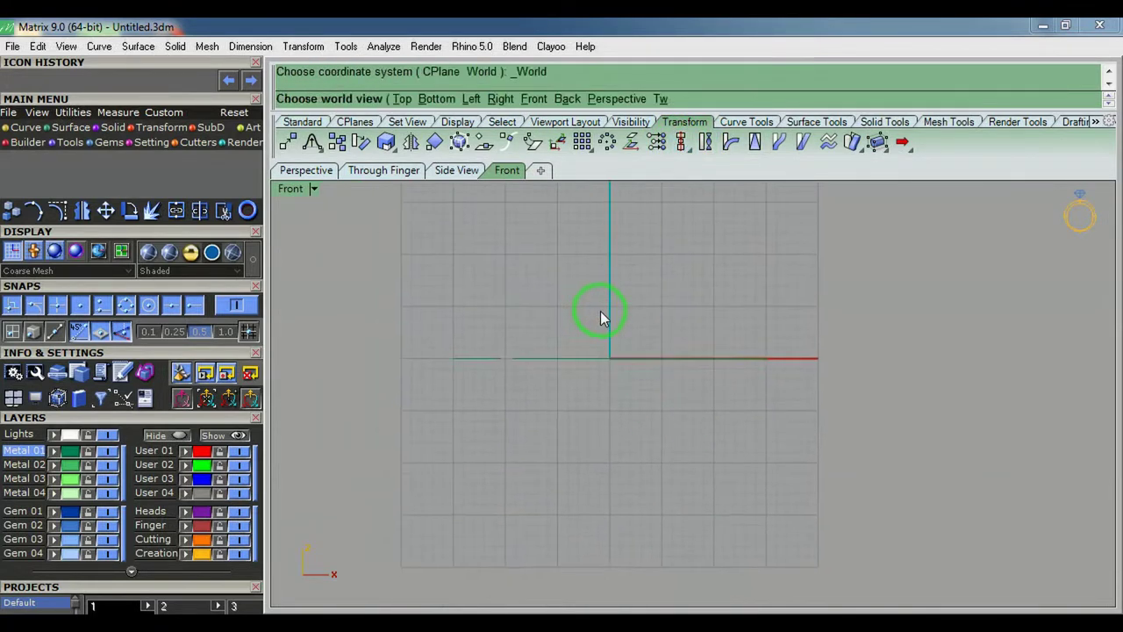
key(ctrl+F2)
text(C)
key(Return)
text(0)
key(Return)
text(17.3)
key(Return)
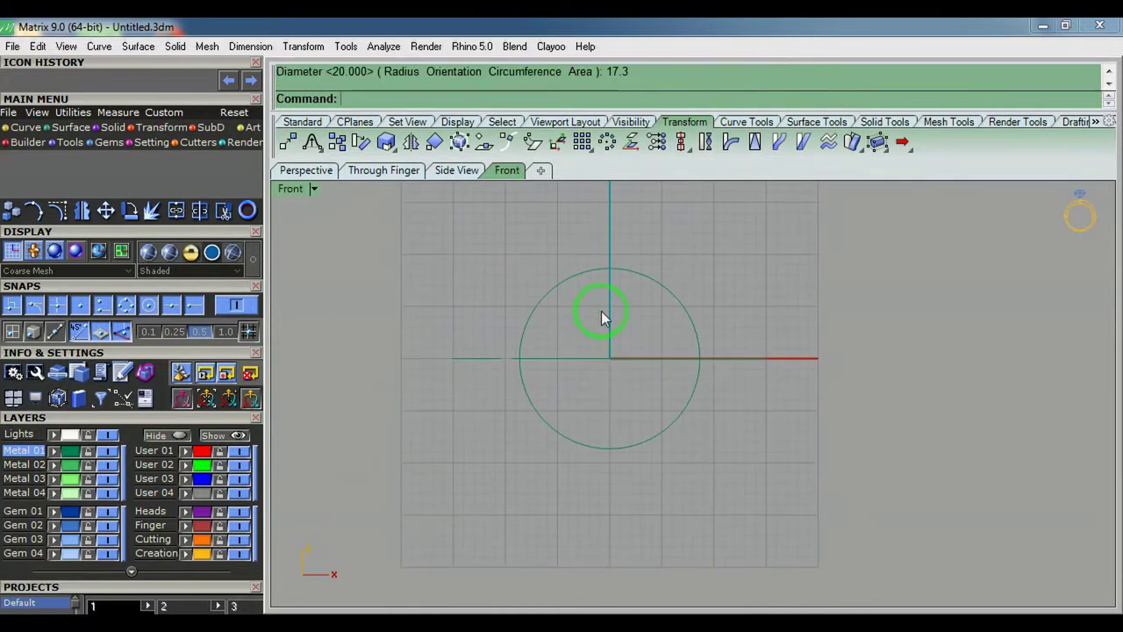
Offset the 17.3 mm circle outward by 2 mm
right_drag(650, 311, 657, 304)
click(639, 265)
text(o)
key(Return)
text(2)
key(Return)
click(707, 420)
Move the outer circle straight up by 0.3 mm
click(707, 420)
text(m)
click(791, 437)
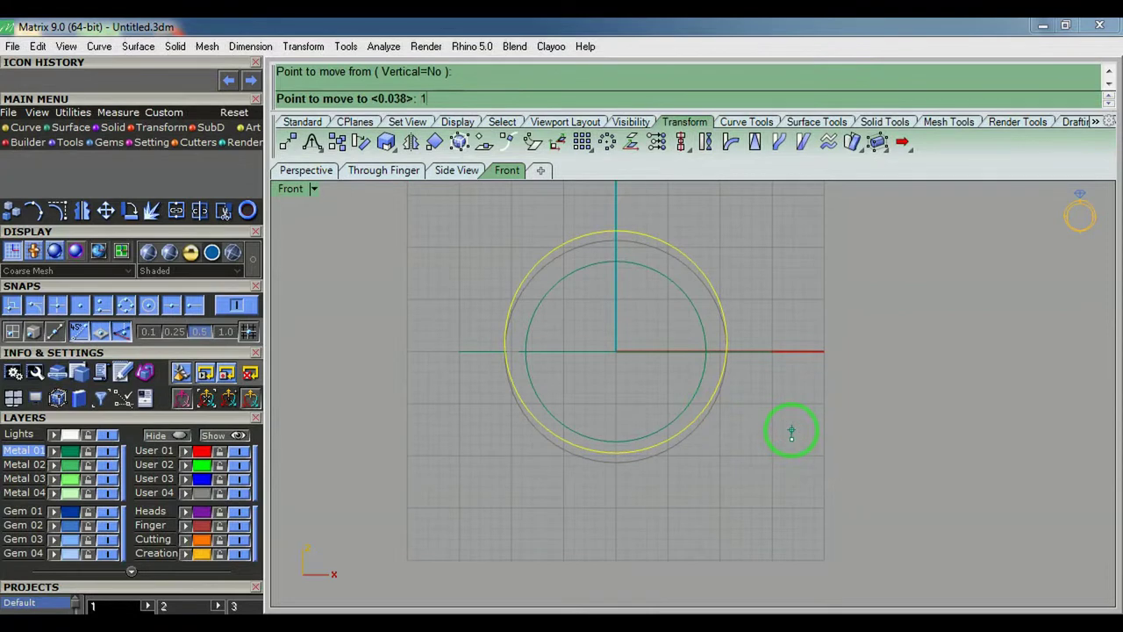
text(0.3)
key(Return)
click(790, 284)
Offset the inner circle outward by 1.7 mm as a guide
scroll(710, 344, up, 6)
click(702, 334)
text(o)
key(Return)
text(1.7)
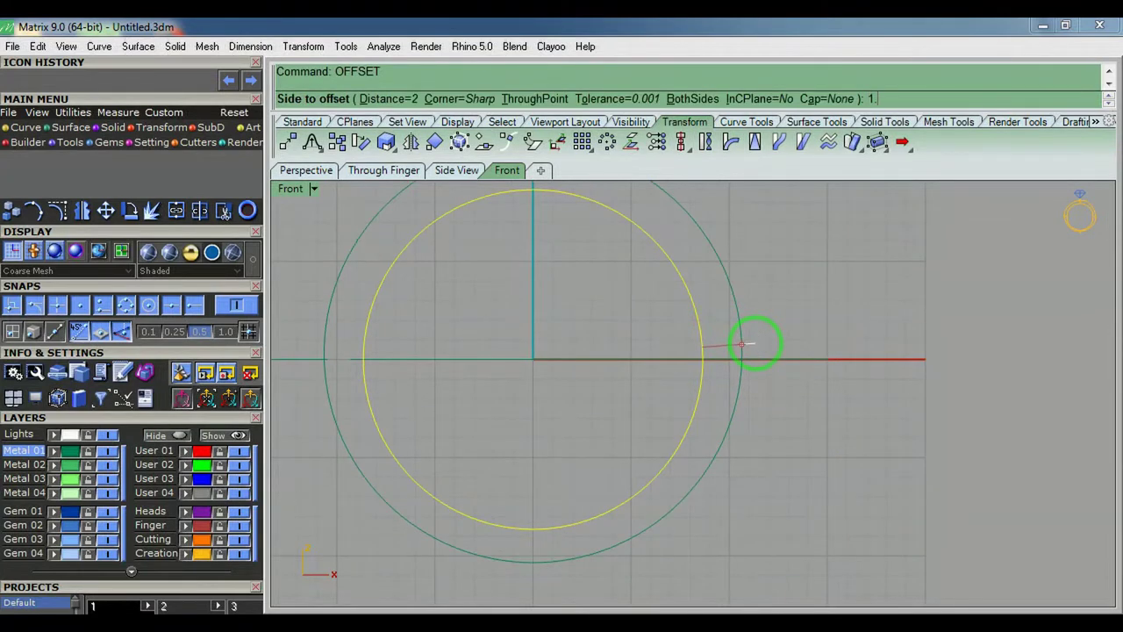
key(Return)
click(756, 343)
Narrow the outer circle slightly by scaling it in one direction horizontally about the origin, towards the 1.7 mm offset circle
click(742, 333)
text(s1)
key(Return)
scroll(830, 337, up, 4)
right_click(834, 338)
key(Return)
text(0)
key(Return)
right_drag(828, 354, 857, 231)
scroll(934, 321, up, 2)
scroll(934, 321, down, 2)
click(988, 340)
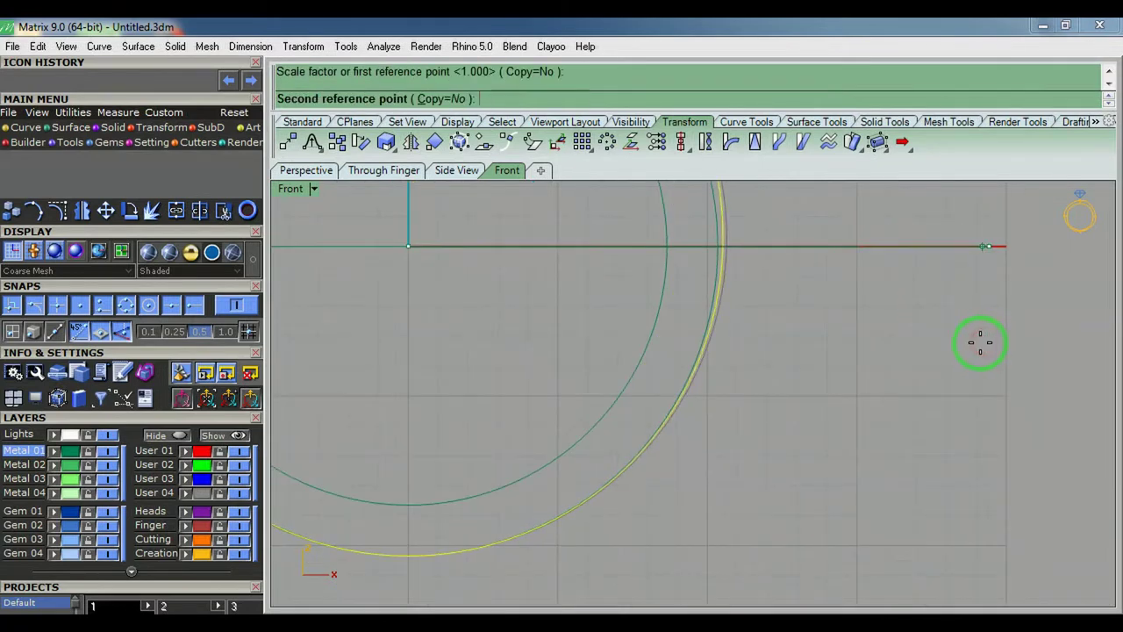
click(980, 343)
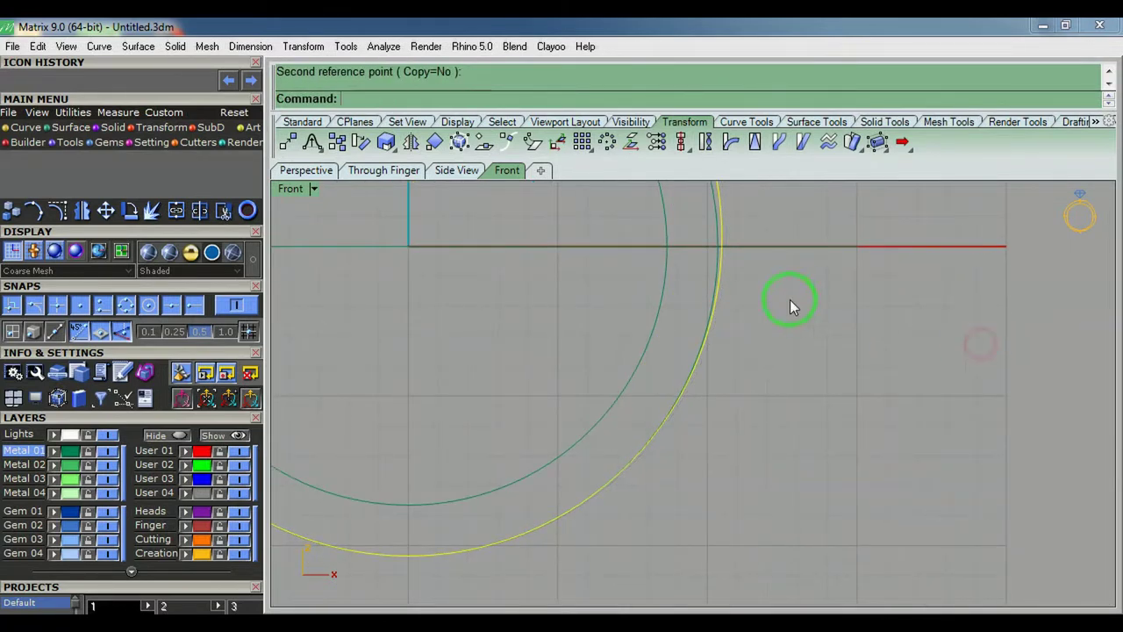
Delete the 1.7 mm offset guide circle between the inner and outer circles
scroll(789, 299, down, 6)
right_drag(762, 253, 817, 370)
click(802, 343)
key(Delete)
Try to create a cut plane through the outer circle, starting at the origin
click(807, 340)
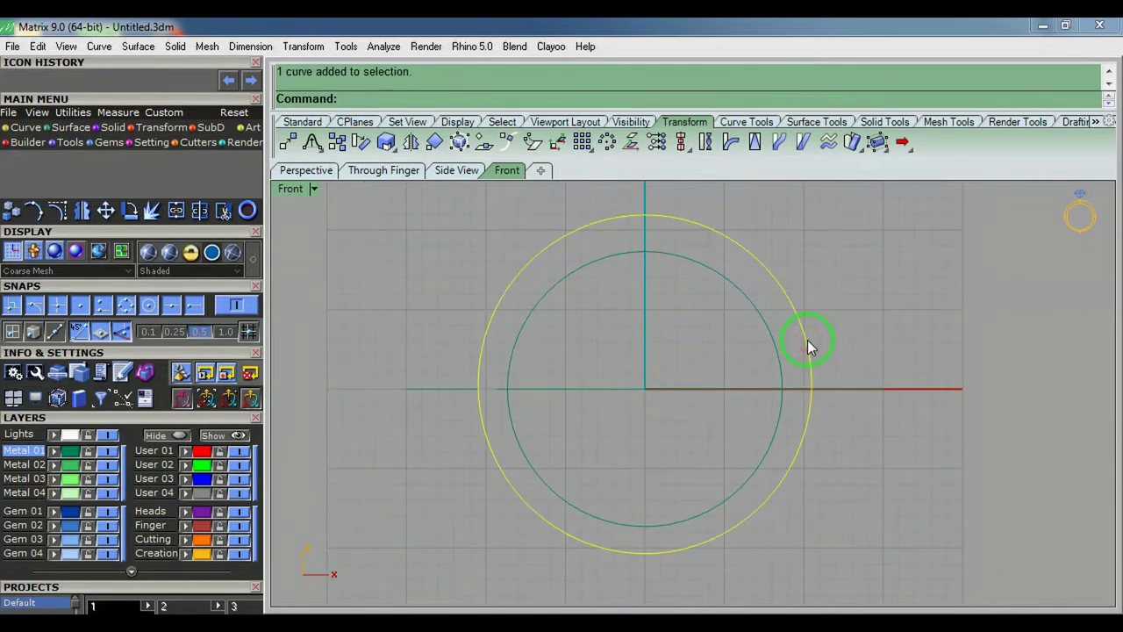
text(c)
key(Return)
text(0)
key(Return)
click(858, 344)
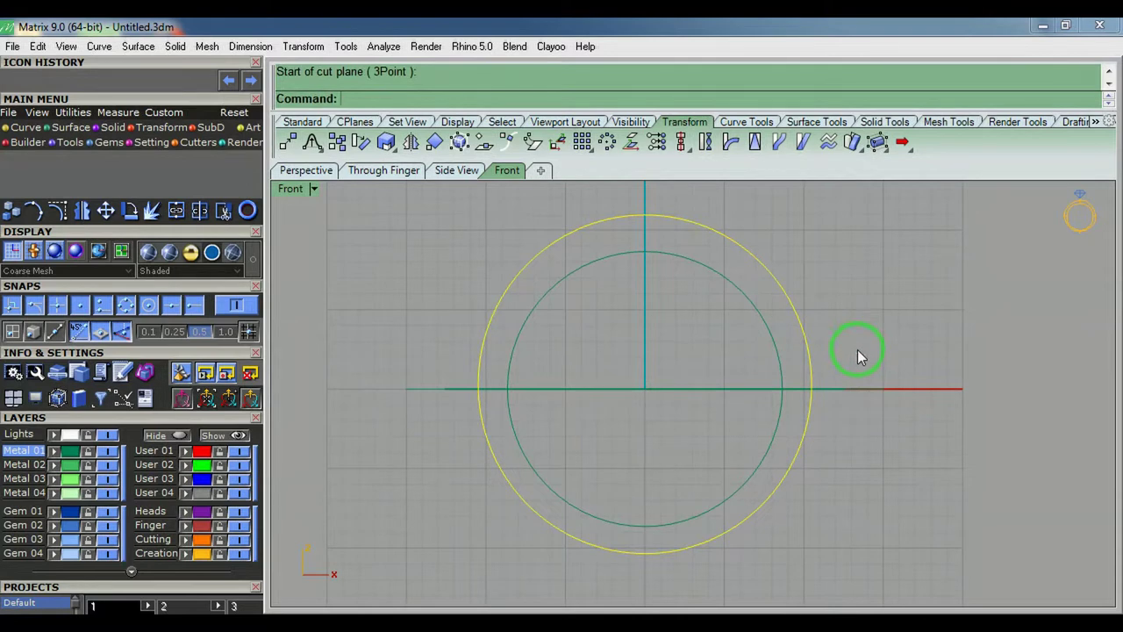
key(ctrl+z)
right_drag(736, 383, 744, 395)
key(f)
click(700, 389)
text(m)
key(Return)
click(917, 368)
right_drag(922, 247, 915, 377)
key(Escape)
key(Escape)
Measure the vertical distance from the origin to the top of the inner circle
text(d)
key(Return)
text(0)
key(Return)
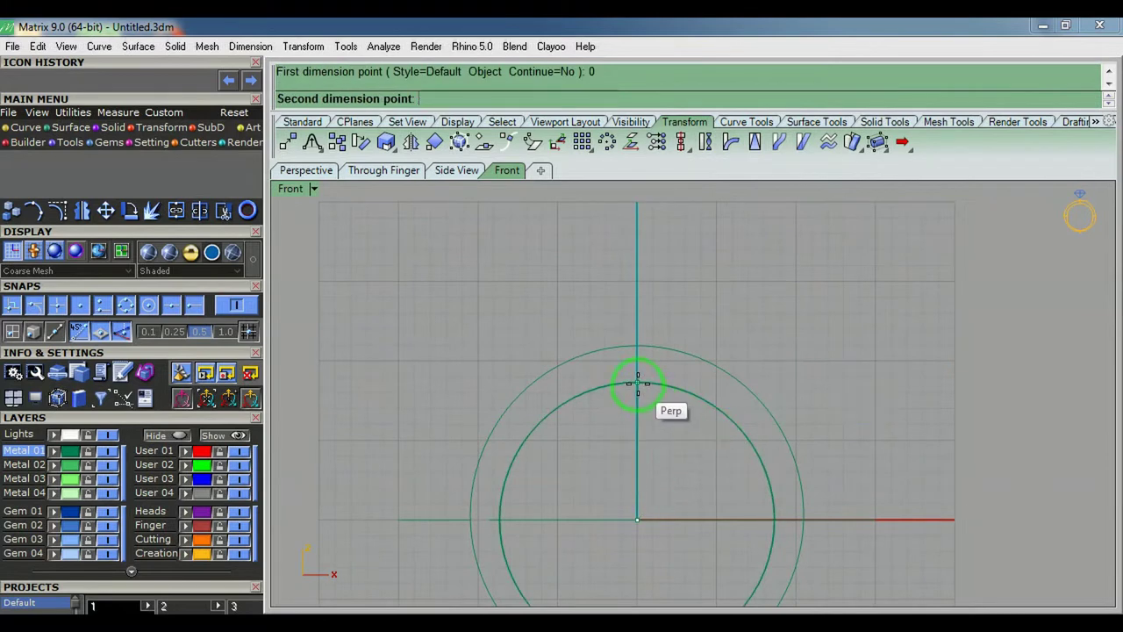
click(638, 384)
key(Escape)
Move the silver text straight up by 8.65 mm, level with the top of the inner circle
scroll(935, 462, up, 4)
click(851, 551)
scroll(824, 506, down, 8)
text(m)
key(Return)
click(846, 478)
text(8.65)
key(Return)
Raise the silver text another 4 mm above the top of the inner circle
click(835, 348)
right_click(834, 349)
click(835, 349)
text(4)
key(Return)
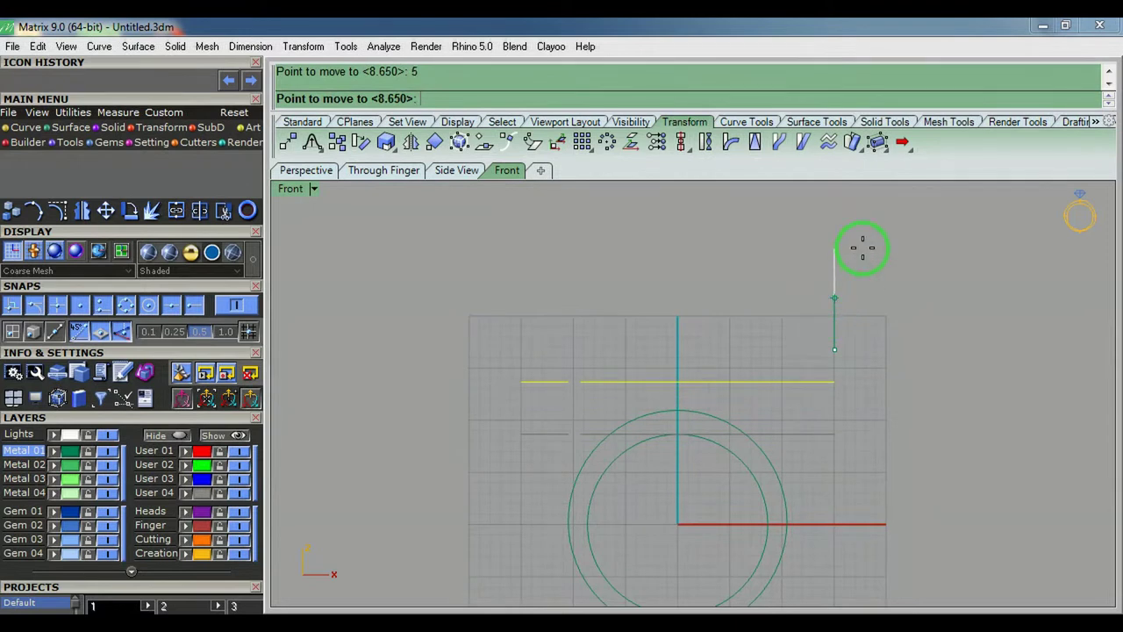
click(862, 246)
Scale the silver text down about the origin in the Top view and return to the Front view
text(t)
key(Return)
text(s)
key(Return)
text(0)
key(Return)
key(Escape)
key(Return)
text(0)
key(Return)
click(981, 253)
click(899, 266)
text(f)
key(Return)
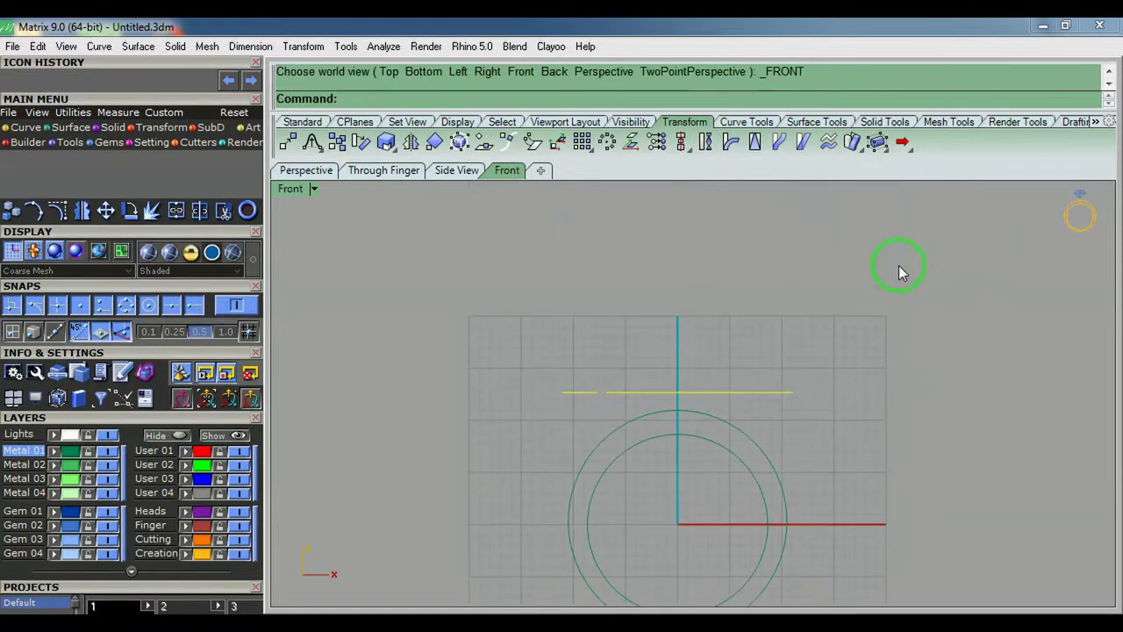
key(Escape)
text(l)
key(Return)
click(793, 463)
key(Escape)
key(Return)
click(566, 523)
key(Escape)
Measure the vertical distance between the top of the inner circle and the silver text
text(d)
key(Return)
click(686, 432)
click(793, 392)
scroll(780, 391, up, 8)
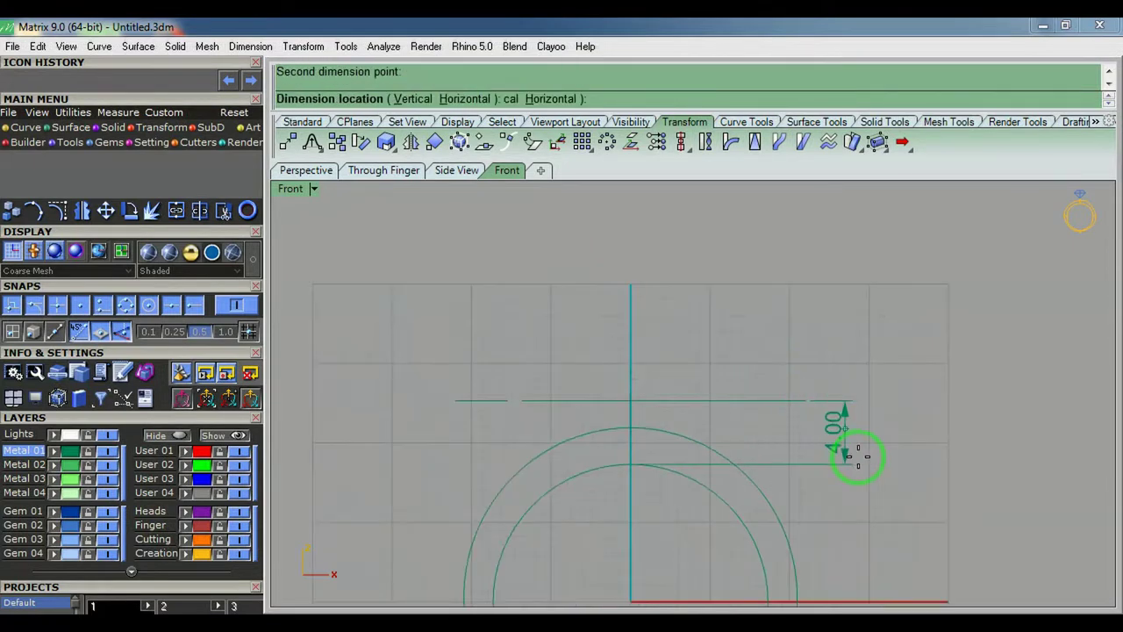
key(Escape)
Remove both ring circles from the drawing
scroll(851, 459, down, 6)
right_drag(845, 413, 835, 355)
scroll(830, 366, down, 4)
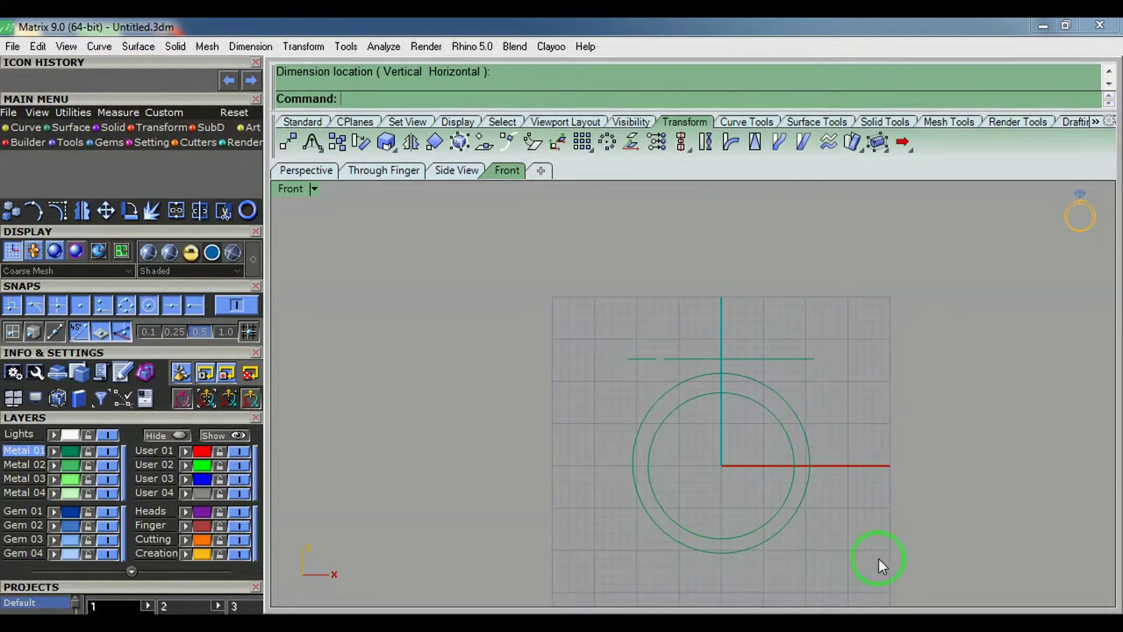
drag(838, 545, 757, 497)
right_drag(743, 477, 734, 493)
key(Delete)
In the Top view, start an interpolated outline curve above the "l" and carry it down and along above "ver" past the "r"
key(F5)
scroll(737, 390, up, 8)
right_drag(701, 337, 700, 384)
text(q)
key(Return)
scroll(626, 298, up, 6)
click(621, 292)
click(683, 307)
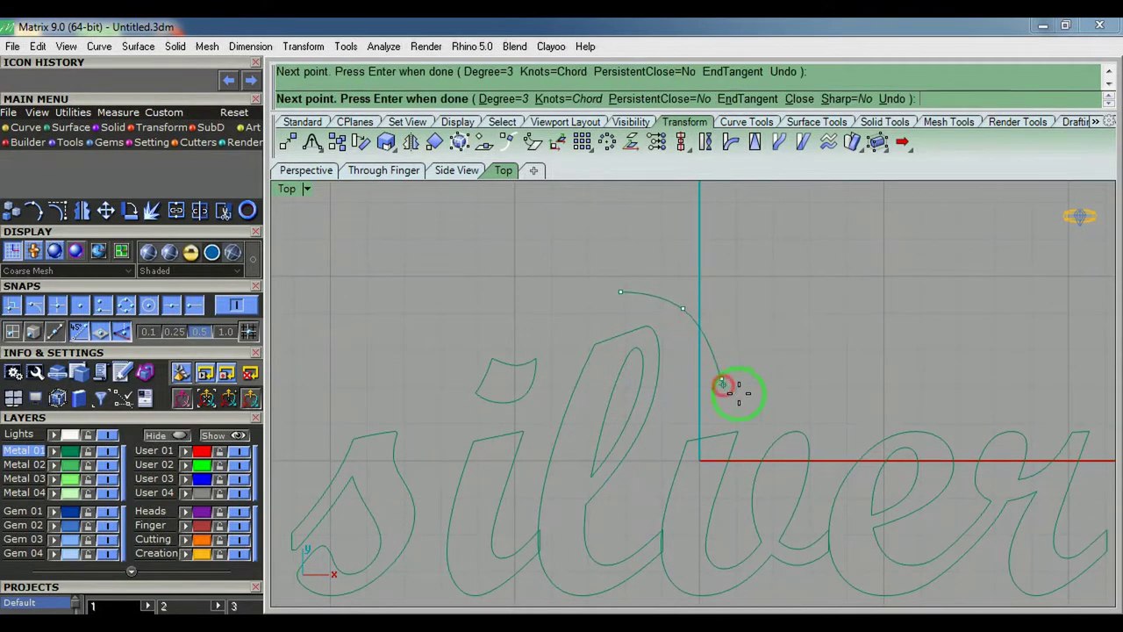
click(930, 406)
right_drag(1034, 409, 860, 407)
right_drag(960, 413, 901, 389)
scroll(896, 379, up, 4)
click(894, 378)
Continue the outline curve down around the end of the "r" and back beneath the last letters
right_drag(917, 459, 900, 368)
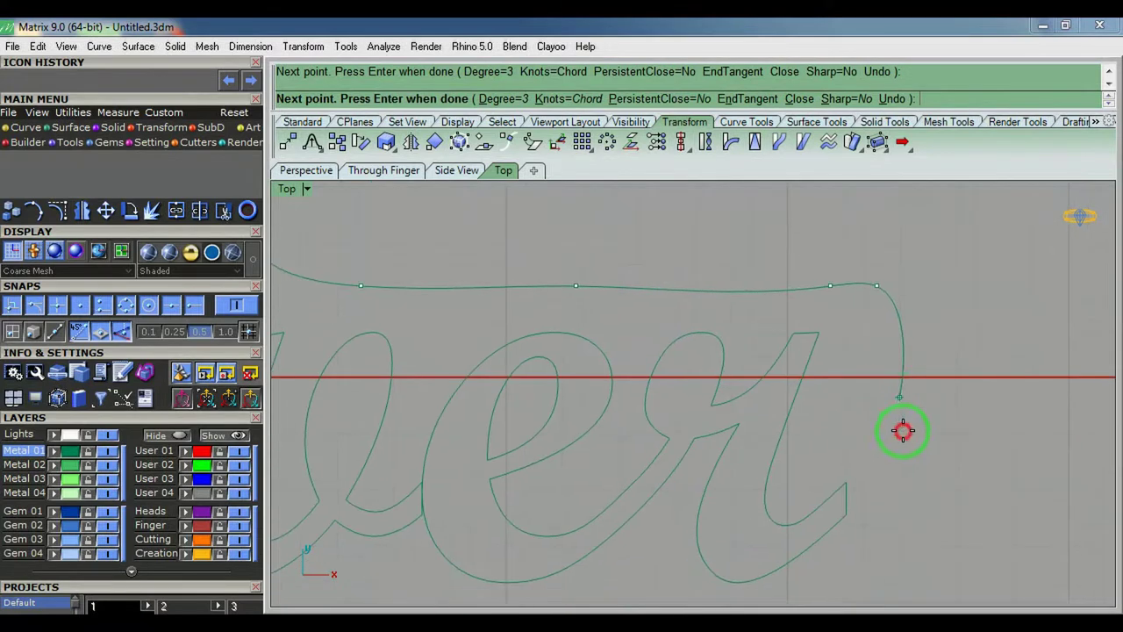
click(900, 400)
right_drag(899, 521, 880, 397)
click(808, 471)
right_drag(667, 504, 776, 493)
click(634, 493)
Continue the outline curve beneath the remaining letters and around the outer side of the "s"
right_drag(347, 491, 634, 466)
scroll(631, 465, down, 2)
click(618, 469)
right_drag(442, 462, 637, 465)
click(605, 472)
right_drag(377, 470, 634, 493)
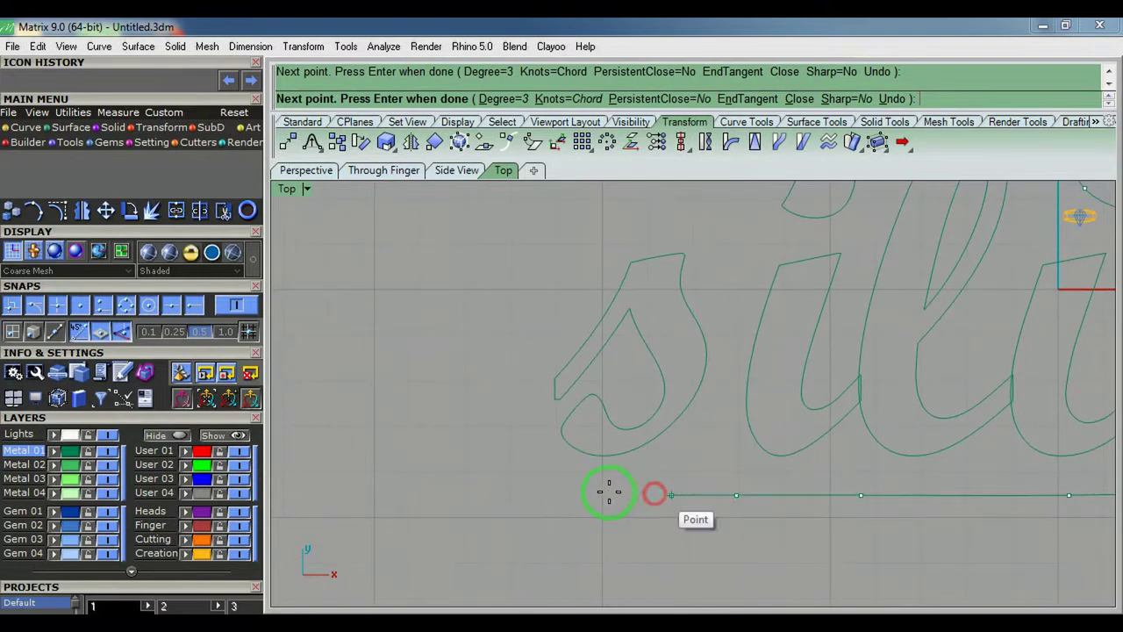
click(495, 402)
Carry the outline curve up over the "s" and the dot of the "i" and close it at its start point
right_drag(521, 306, 497, 406)
right_drag(645, 298, 597, 399)
scroll(597, 399, down, 2)
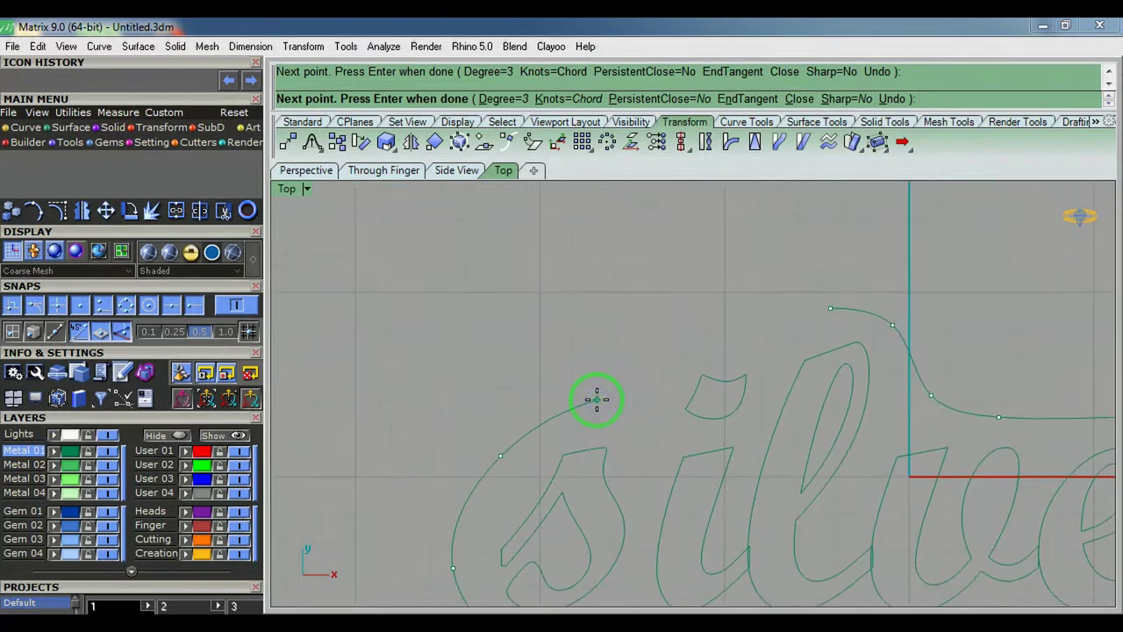
click(595, 399)
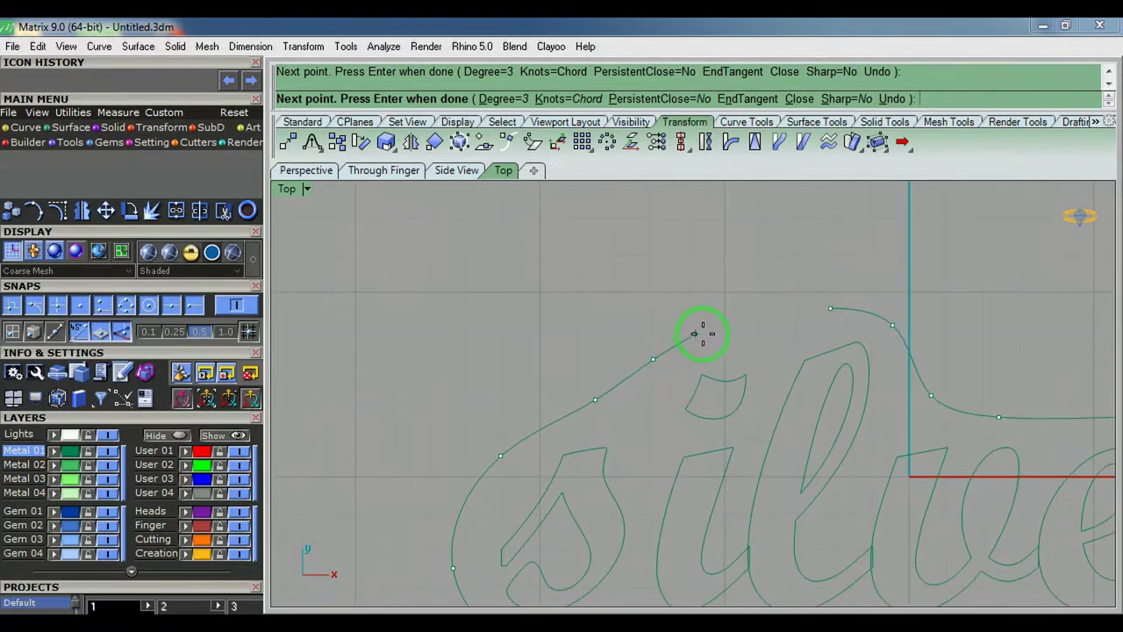
click(772, 333)
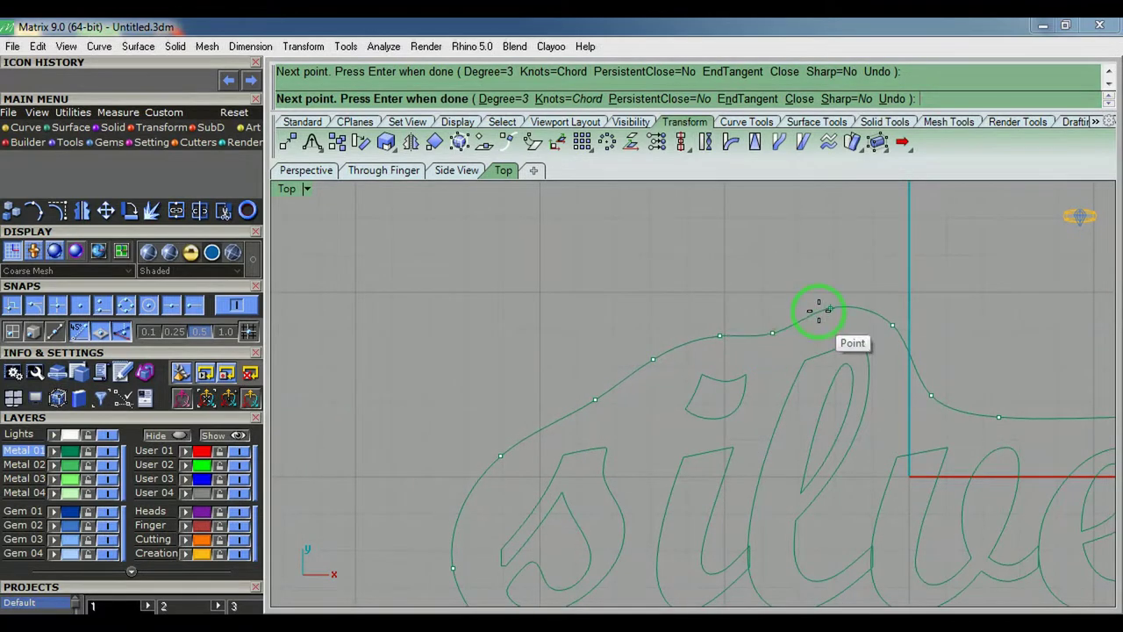
click(826, 308)
Turn on the outline curve's control points and move the point beside the upper part of the "r" slightly outward
scroll(824, 328, down, 8)
right_drag(838, 343, 707, 328)
click(858, 449)
scroll(893, 434, up, 6)
right_drag(954, 417, 914, 433)
key(F10)
scroll(900, 362, up, 2)
click(900, 367)
key(m)
click(963, 377)
click(976, 368)
Move the outline's upper corner control point beside the "r" and its neighbour along the upper edge to refine the corner
click(911, 277)
right_click(984, 319)
drag(797, 251, 830, 344)
right_click(963, 339)
click(964, 337)
click(962, 330)
click(912, 276)
right_click(979, 338)
click(982, 339)
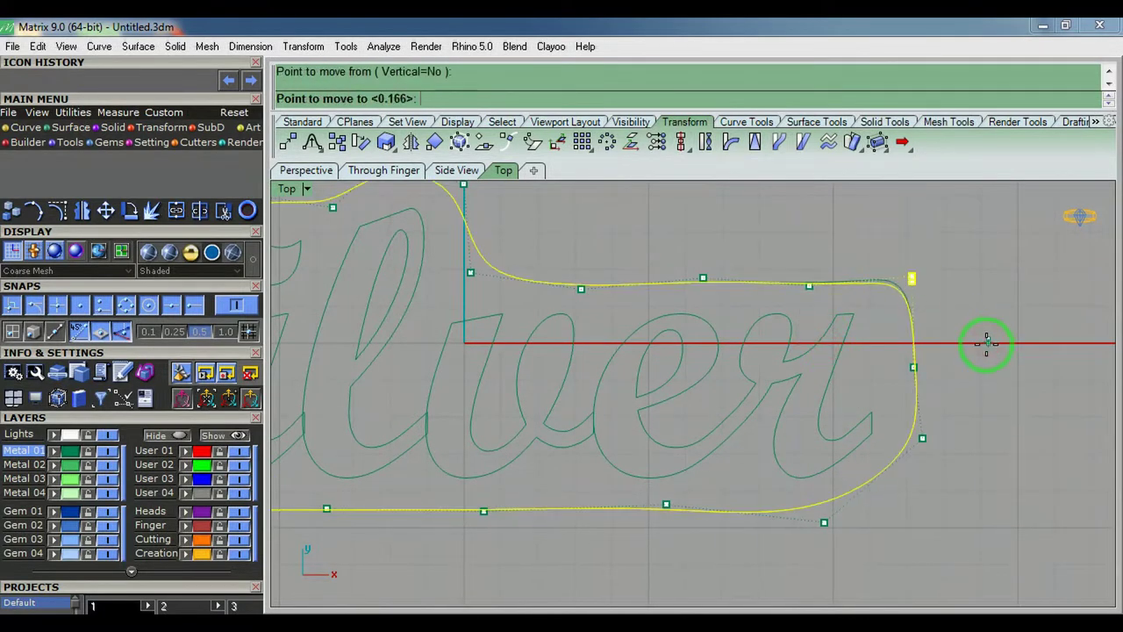
click(986, 345)
Move the control points above the "r" and above the "v" slightly upward to even out the outline's upper edge
right_drag(846, 321, 847, 381)
click(810, 344)
right_click(841, 307)
click(842, 305)
click(842, 303)
click(582, 347)
right_click(551, 301)
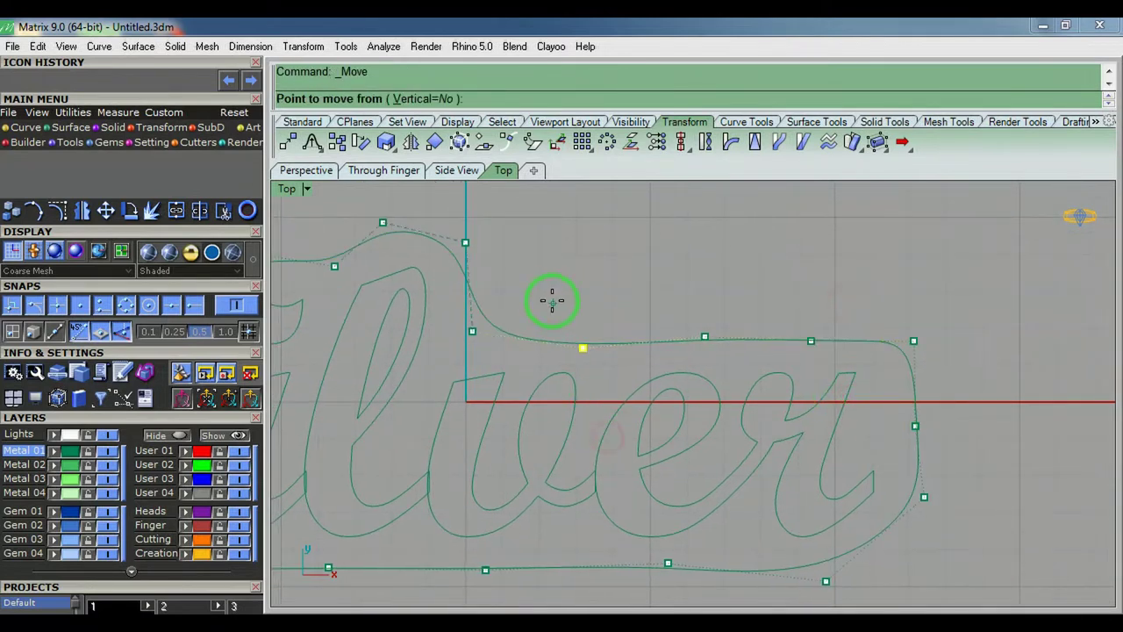
scroll(552, 300, up, 2)
click(599, 300)
click(599, 293)
Move the control point beneath the "e" slightly downward to straighten the outline's lower edge
scroll(599, 293, down, 3)
right_drag(808, 483, 847, 427)
scroll(697, 448, up, 2)
drag(645, 441, 758, 515)
right_click(758, 516)
click(742, 515)
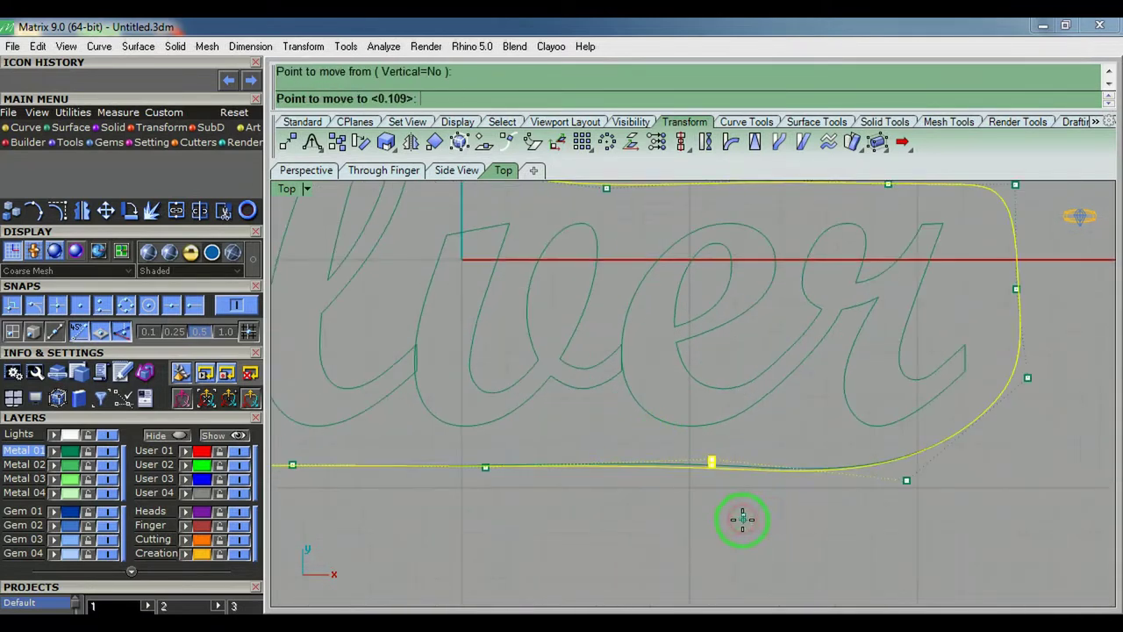
click(742, 521)
Move four control points along the outline's lower edge slightly downward together
scroll(742, 521, down, 3)
right_drag(676, 512, 759, 449)
drag(409, 412, 854, 469)
right_click(685, 493)
click(669, 496)
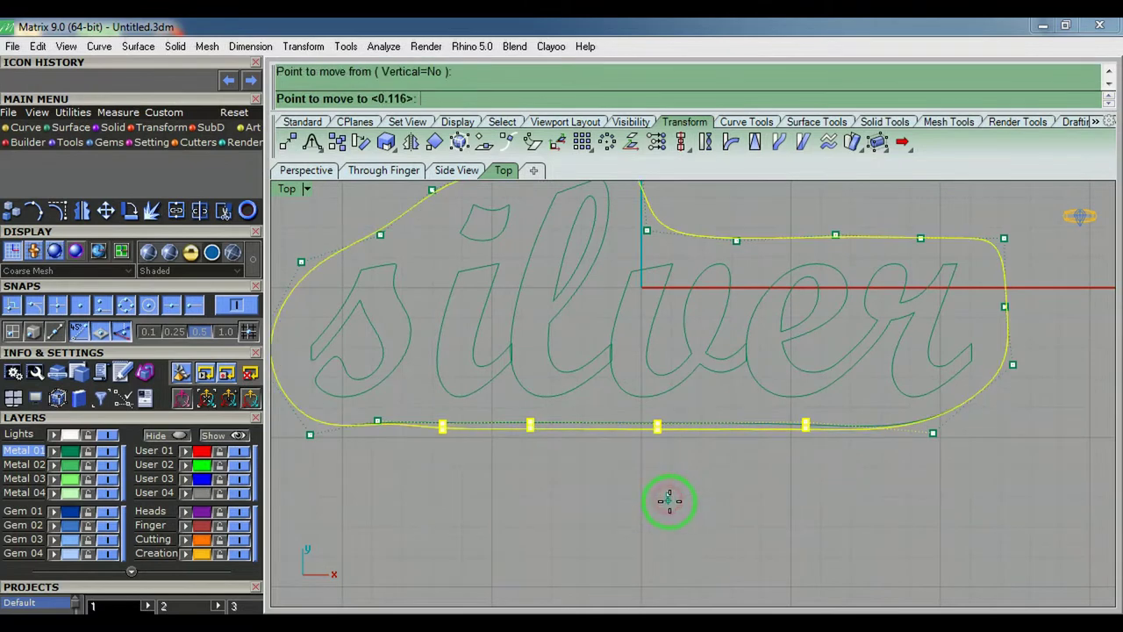
click(669, 499)
Lower another control point on the outline's bottom edge near the "s" to level that edge
right_drag(639, 491, 610, 482)
scroll(433, 426, up, 3)
click(570, 428)
right_click(611, 493)
click(612, 498)
click(609, 505)
Move the control point beside the tail of the "r" down and inward in two moves to round the lower corner
scroll(611, 503, down, 5)
scroll(891, 417, up, 6)
click(879, 401)
right_click(946, 487)
click(948, 488)
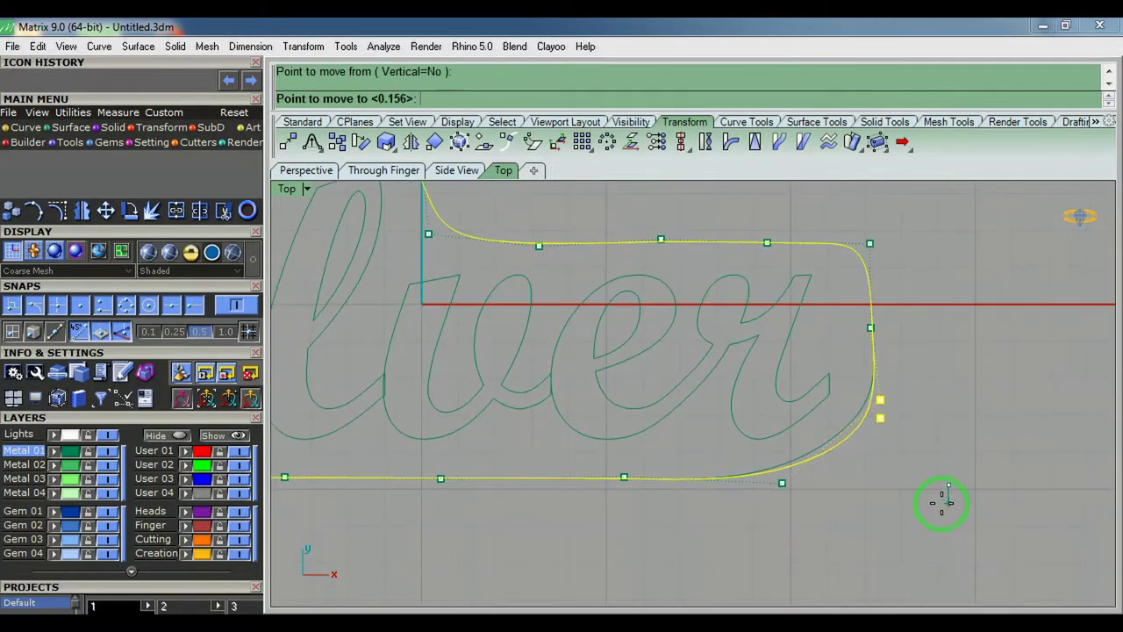
click(930, 508)
scroll(872, 494, down, 2)
right_drag(888, 389, 836, 488)
scroll(875, 463, up, 4)
right_click(882, 485)
click(881, 485)
click(881, 493)
Move the outline's control point above the gap between the "s" and the "i" slightly upward in two moves
scroll(799, 458, down, 6)
right_drag(605, 393, 769, 419)
scroll(507, 448, down, 4)
scroll(477, 424, up, 4)
click(496, 421)
scroll(490, 399, up, 4)
right_click(489, 379)
click(489, 376)
click(486, 374)
right_click(475, 374)
click(473, 373)
click(473, 369)
Raise the control point between the dot of the "i" and the top of the "l" to soften the dip
scroll(725, 358, up, 2)
right_drag(724, 358, 676, 395)
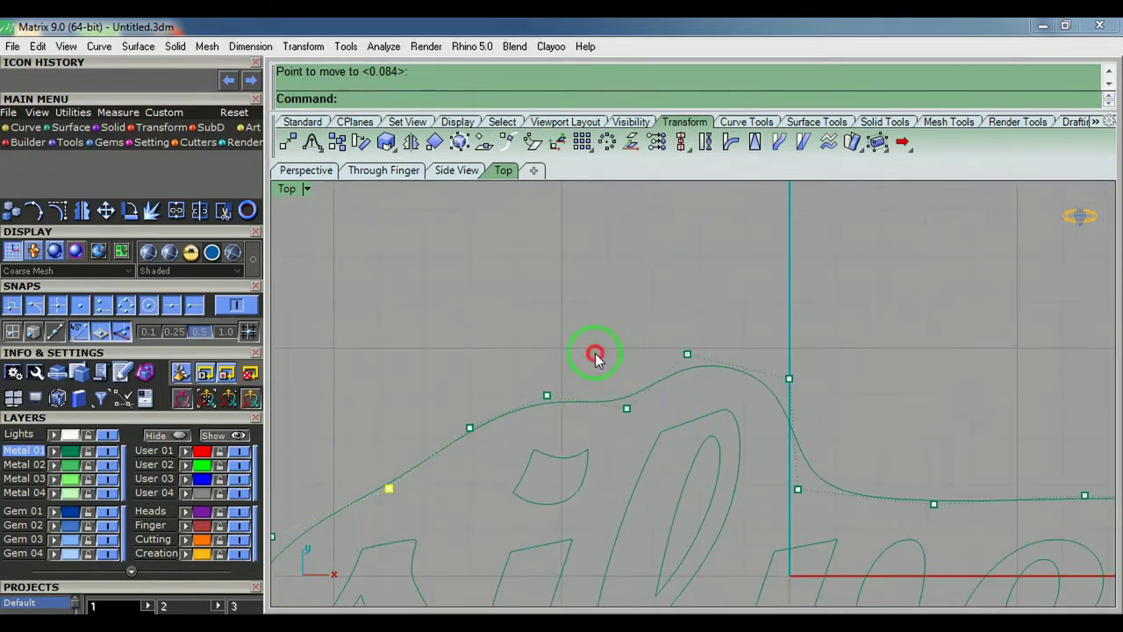
click(626, 408)
right_click(619, 354)
click(617, 349)
click(615, 342)
scroll(742, 396, down, 4)
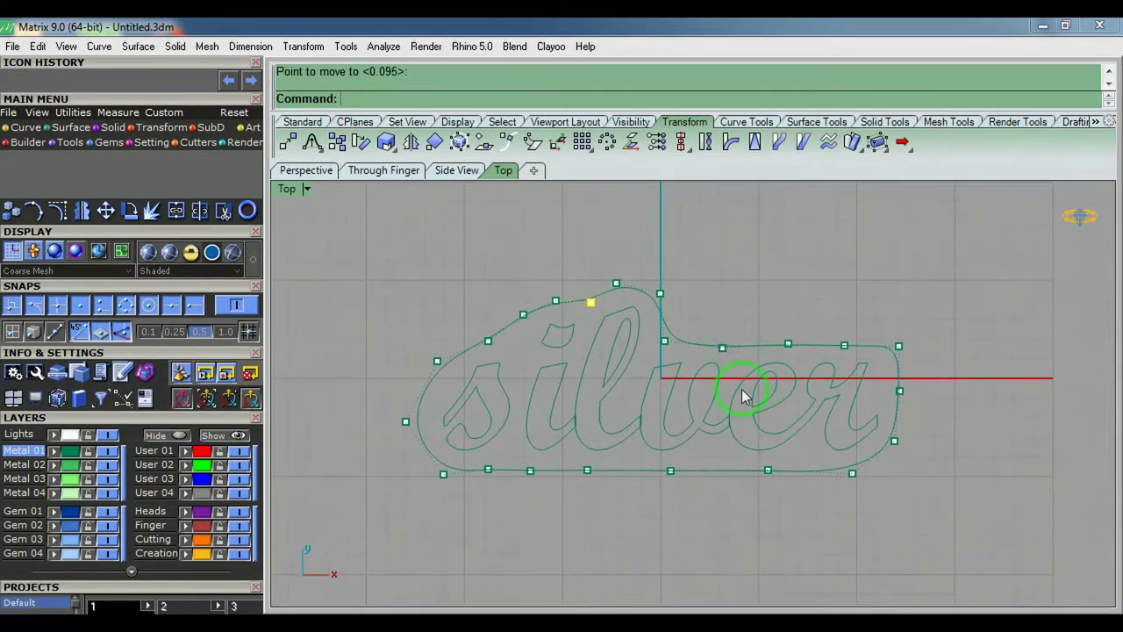
Turn the outline's control points back on and adjust the upper corner point beside the "r"
click(746, 471)
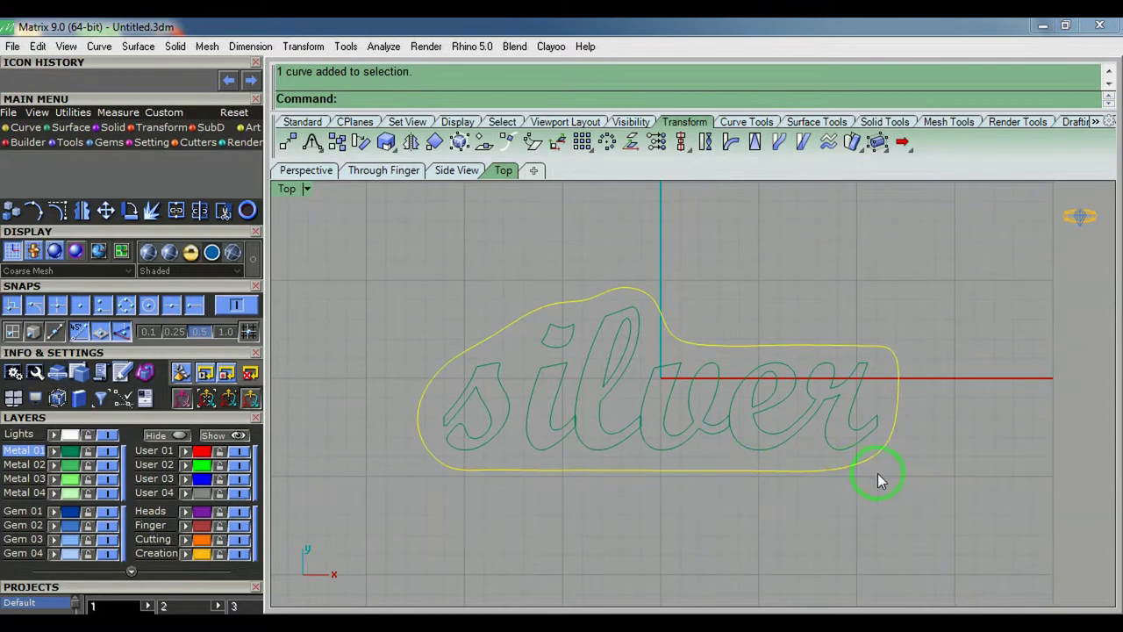
key(F10)
scroll(902, 356, up, 6)
click(895, 339)
right_click(946, 358)
click(964, 352)
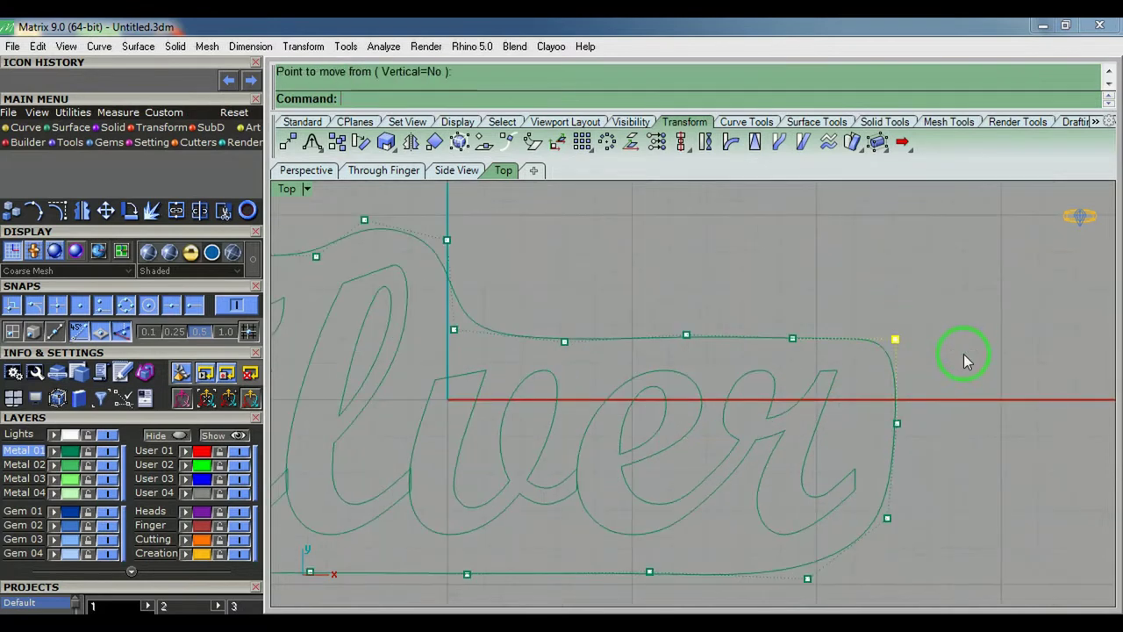
click(960, 356)
Move the control points beside the lower part of the "r" slightly down and outward, and hide the outline's control points
scroll(914, 600, up, 4)
drag(844, 449, 914, 534)
right_click(935, 520)
click(949, 506)
click(955, 530)
key(Escape)
key(Escape)
scroll(856, 536, down, 6)
click(868, 513)
right_drag(834, 539, 829, 443)
key(Escape)
middle_click(832, 444)
Select the outline curve and the silver text in the Top view and align them together to point 0
scroll(848, 467, down, 3)
key(ctrl+F2)
scroll(829, 443, down, 6)
key(ctrl+F1)
scroll(893, 419, up, 2)
click(900, 418)
shift+click(826, 451)
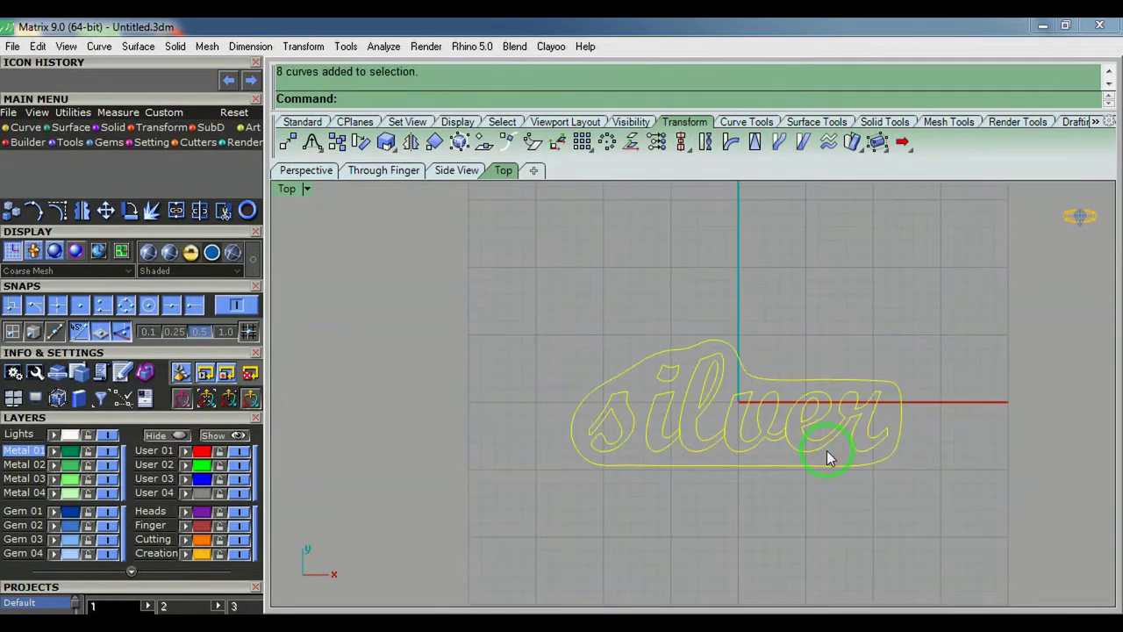
click(686, 148)
click(733, 196)
text(0)
key(Return)
Align the outline curve to the height of the silver text in the Front view with a Top alignment
key(ctrl+F2)
scroll(930, 402, down, 2)
click(943, 414)
ctrl+shift+right_drag(943, 415, 906, 481)
click(887, 509)
key(ctrl+F2)
click(860, 483)
click(826, 435)
click(823, 484)
click(686, 152)
click(685, 149)
click(688, 173)
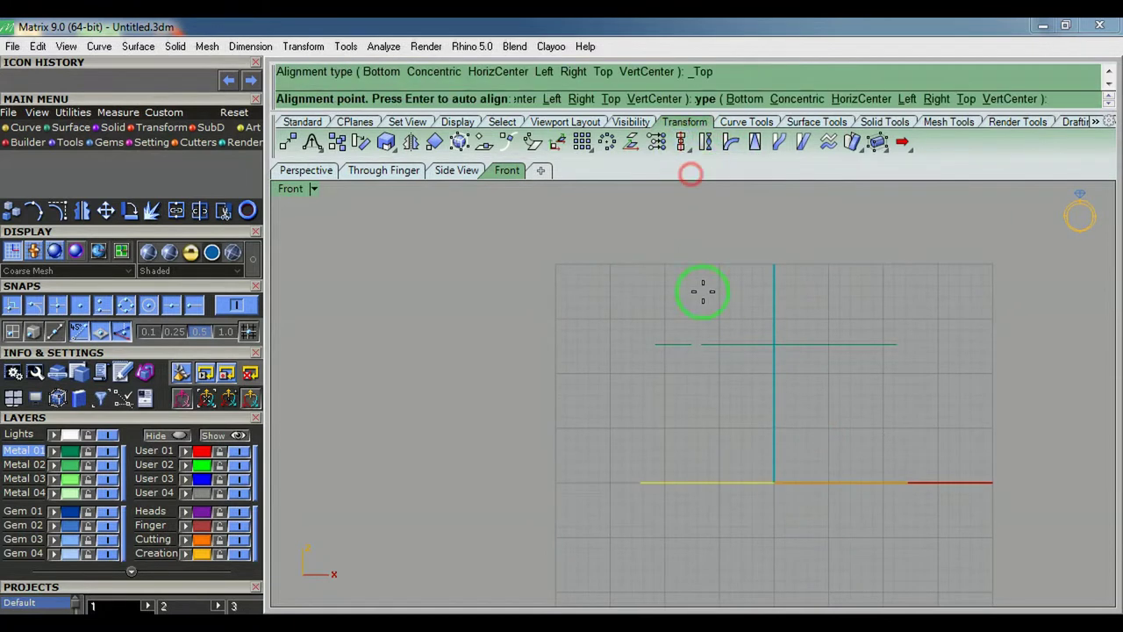
click(772, 346)
Group the outline and lettering curves and show the hidden ring circles in the Front view
ctrl+shift+right_drag(864, 439, 897, 439)
key(ctrl+F2)
click(798, 280)
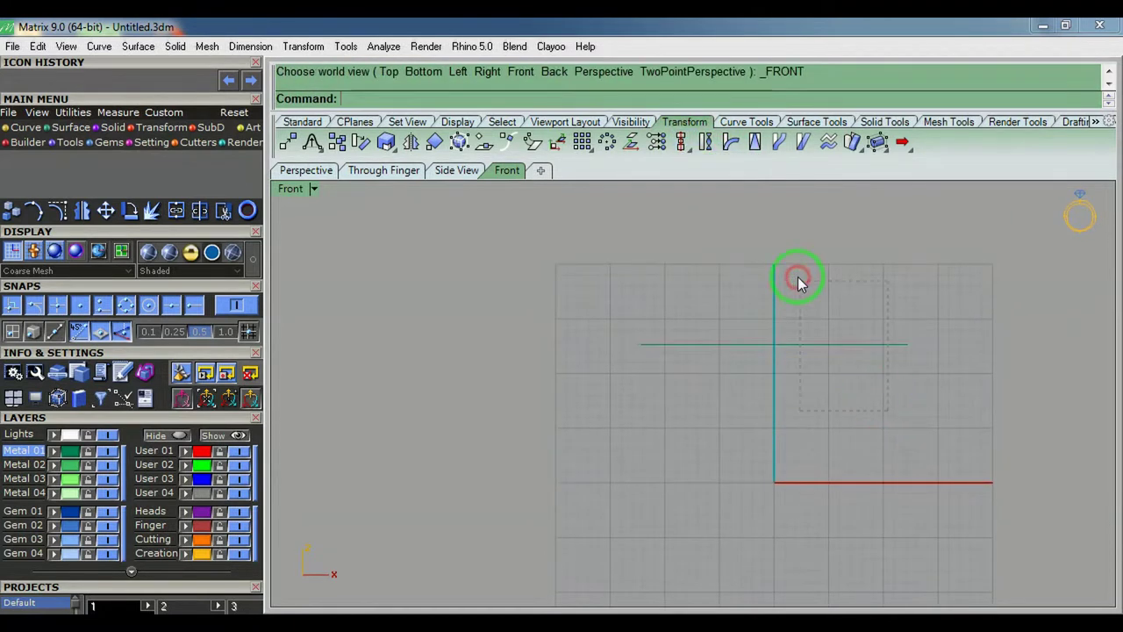
key(ctrl+a)
key(ctrl+g)
key(ctrl+alt+h)
right_drag(877, 393, 792, 375)
key(Escape)
scroll(804, 465, up, 4)
text(c)
key(Return)
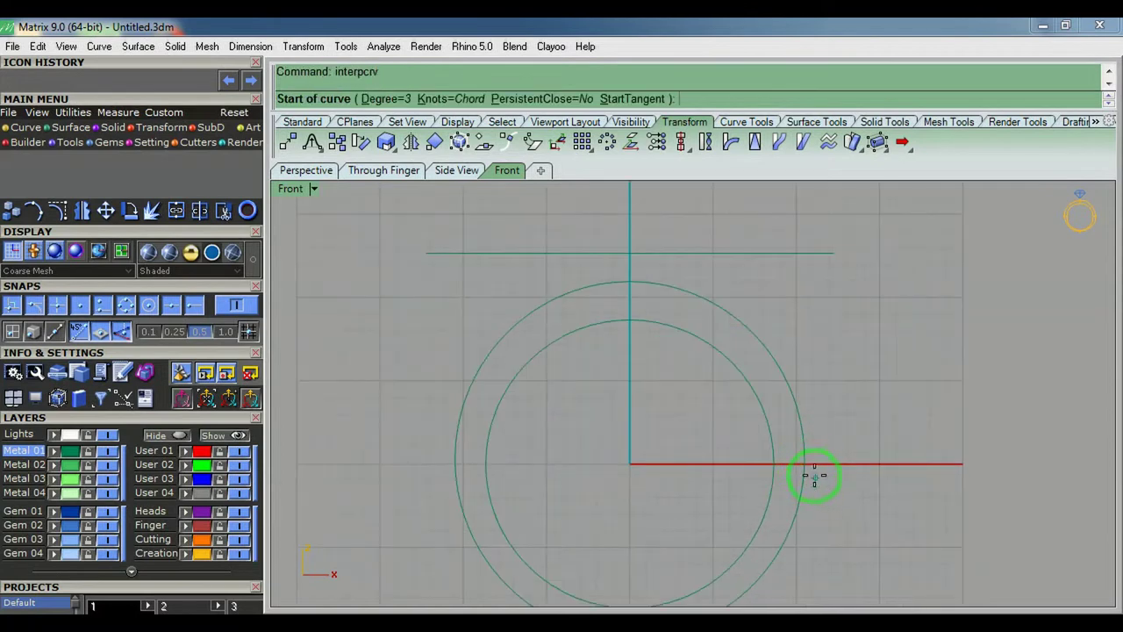
scroll(808, 465, up, 6)
scroll(806, 456, down, 6)
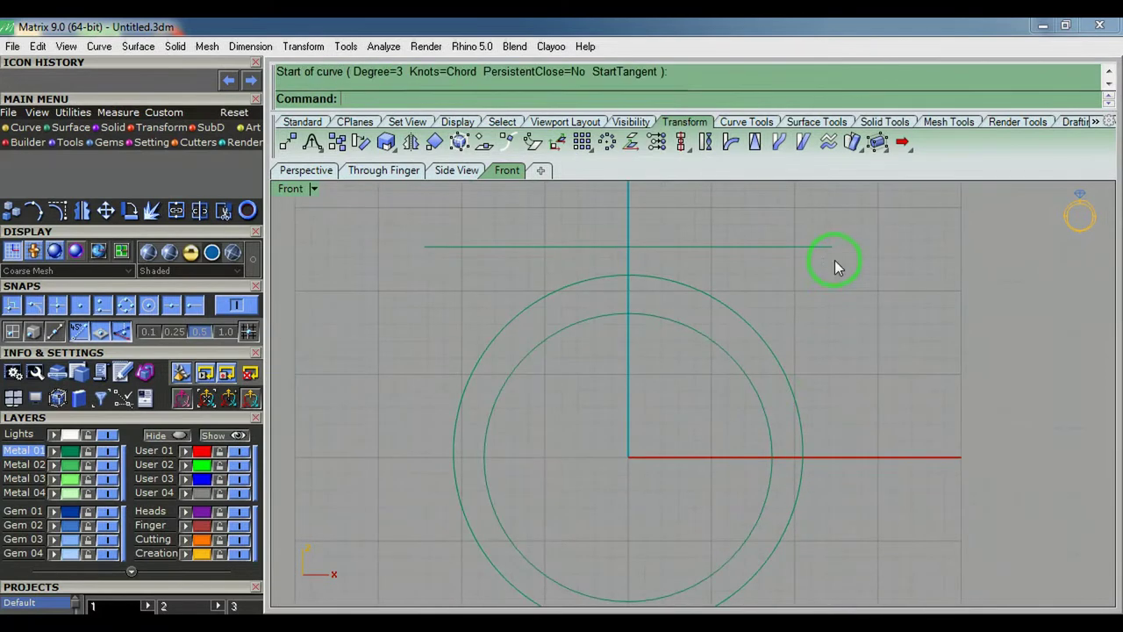
click(832, 248)
scroll(833, 334, up, 2)
right_drag(817, 429, 814, 377)
click(811, 404)
right_drag(776, 523, 789, 426)
scroll(757, 523, down, 6)
key(Escape)
key(Return)
key(Escape)
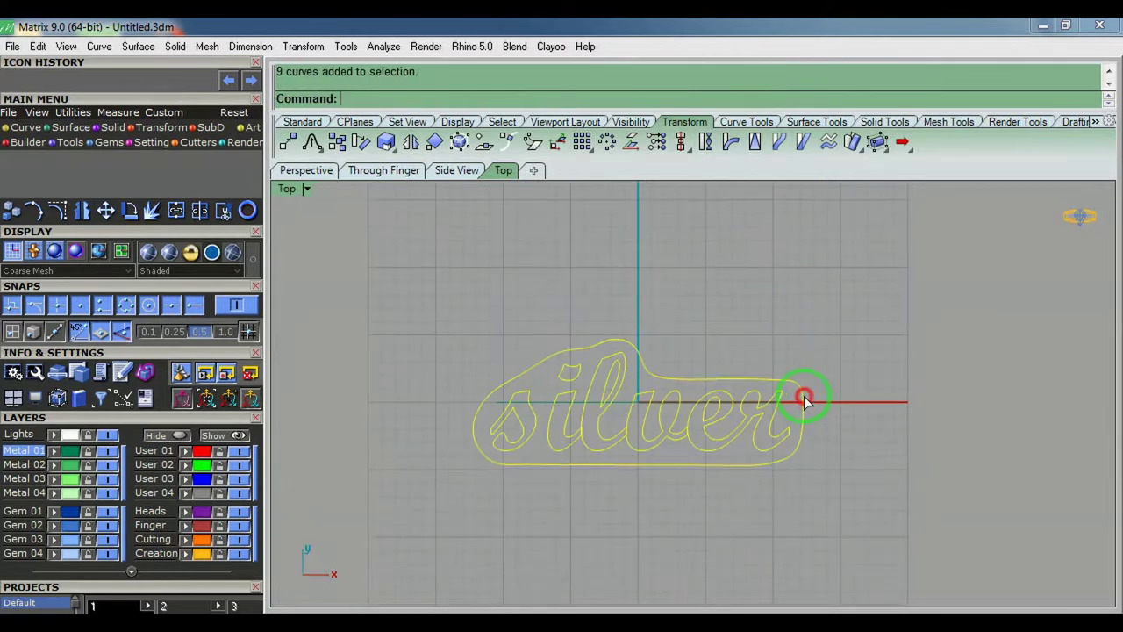
Align the grouped outline and lettering to point 0 in the Top view
key(Return)
text(0)
key(Return)
click(904, 412)
click(962, 425)
key(Return)
key(ctrl+F2)
key(Escape)
click(790, 275)
click(804, 283)
scroll(796, 370, up, 2)
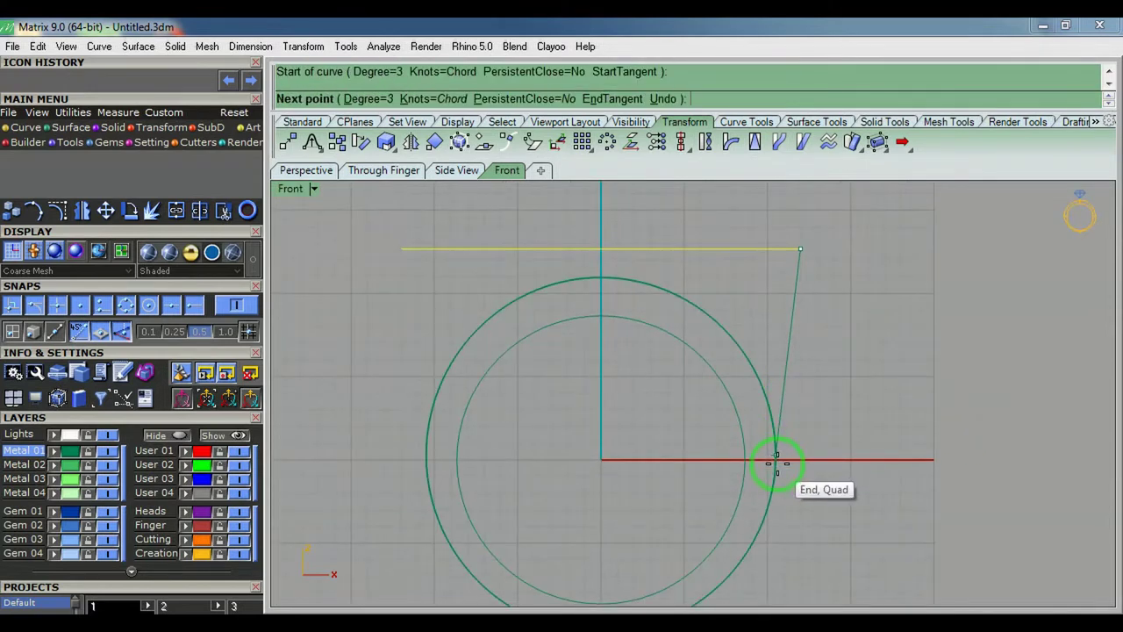
key(Escape)
Trim away the upper half of the outer ring circle using the horizontal cutting plane
click(774, 409)
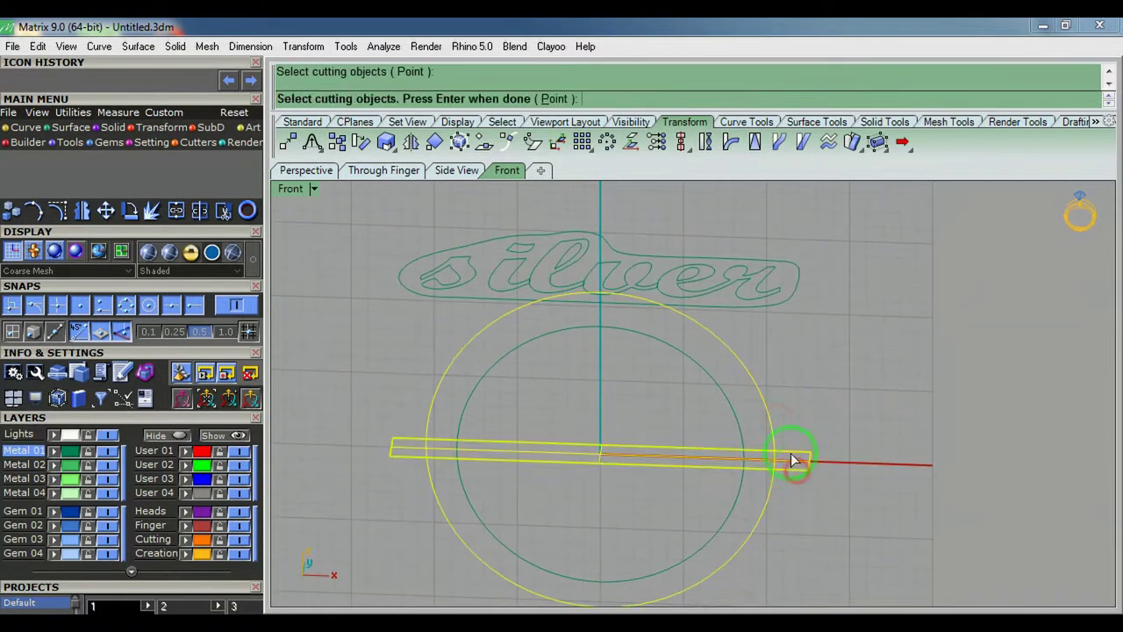
click(792, 460)
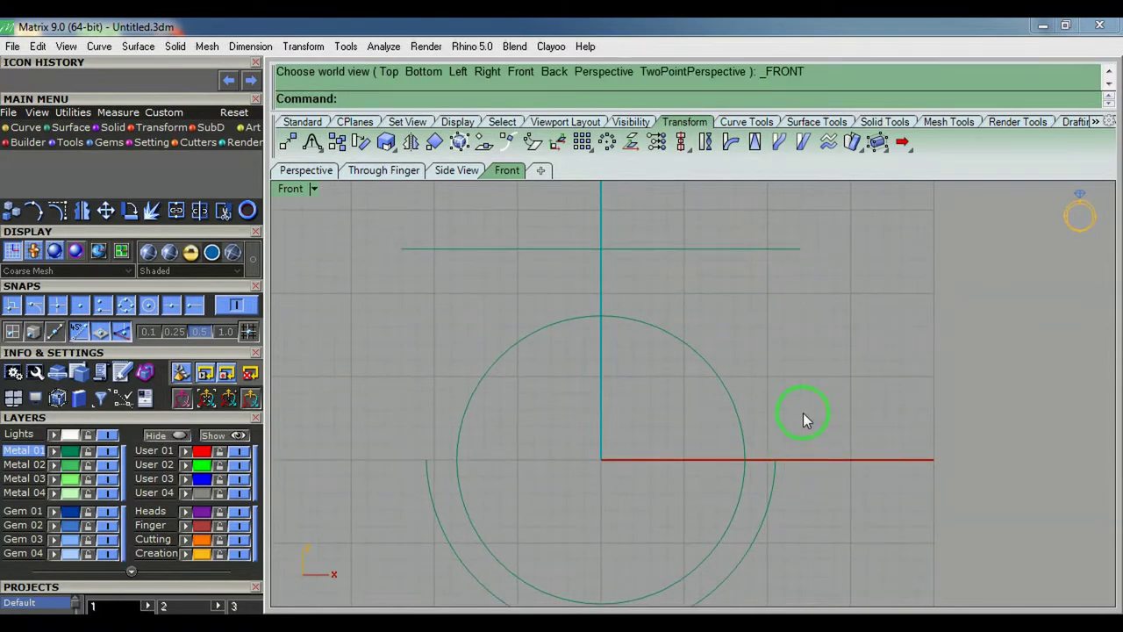
Draw an interpolated curve in the Front view from the lettering outline's right end down to the right end of the outer half circle
key(Return)
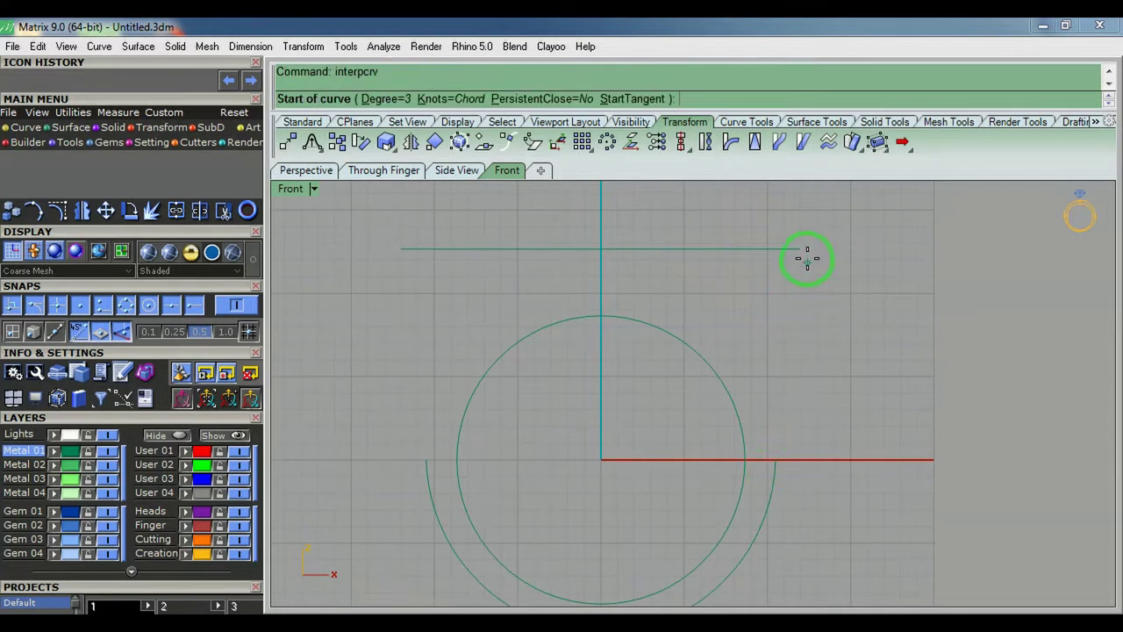
click(805, 255)
click(789, 389)
click(778, 454)
right_click(777, 453)
Move the control point near the lower end of the side curve slightly down to smooth its transition into the arc
click(785, 412)
scroll(781, 463, up, 7)
key(F10)
scroll(758, 441, up, 4)
drag(738, 410, 772, 448)
text(m)
key(Return)
click(757, 425)
click(757, 456)
scroll(778, 464, down, 10)
key(Escape)
key(Escape)
Split the side curve's lower arc at its bottom with a vertical cutting plane through point 0 and remove the left half
click(785, 401)
shift+click(776, 495)
right_drag(776, 496, 770, 404)
text(c)
key(Return)
text(0 0)
key(Return)
key(Return)
text(cutplane)
key(Return)
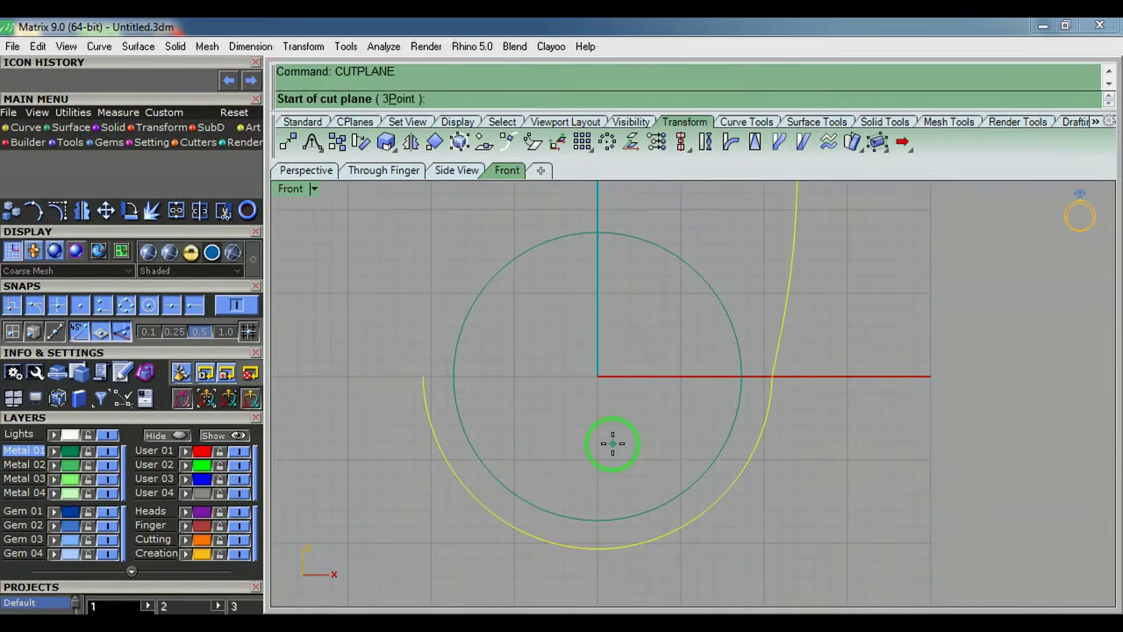
text(0)
key(Return)
click(603, 453)
key(Return)
scroll(601, 453, down, 8)
click(572, 486)
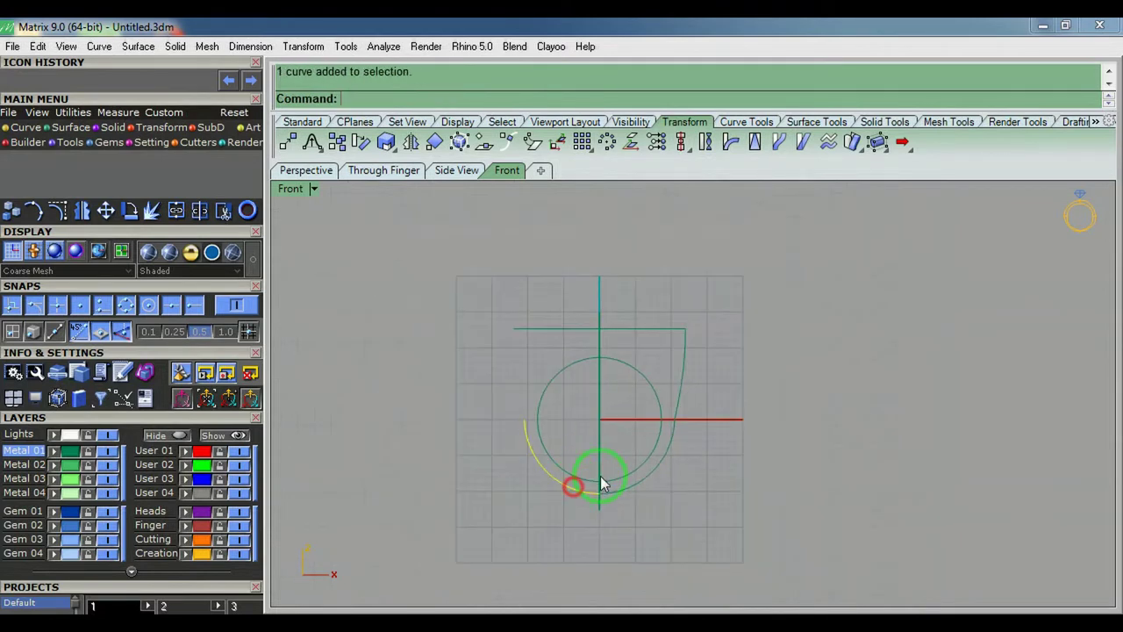
Rebuild the joined right-side profile curve with 5 points and degree 3
shift+click(682, 380)
right_drag(693, 359, 683, 394)
text(rb)
key(Return)
right_drag(671, 519, 545, 496)
text(rebuild)
key(Return)
drag(726, 287, 705, 286)
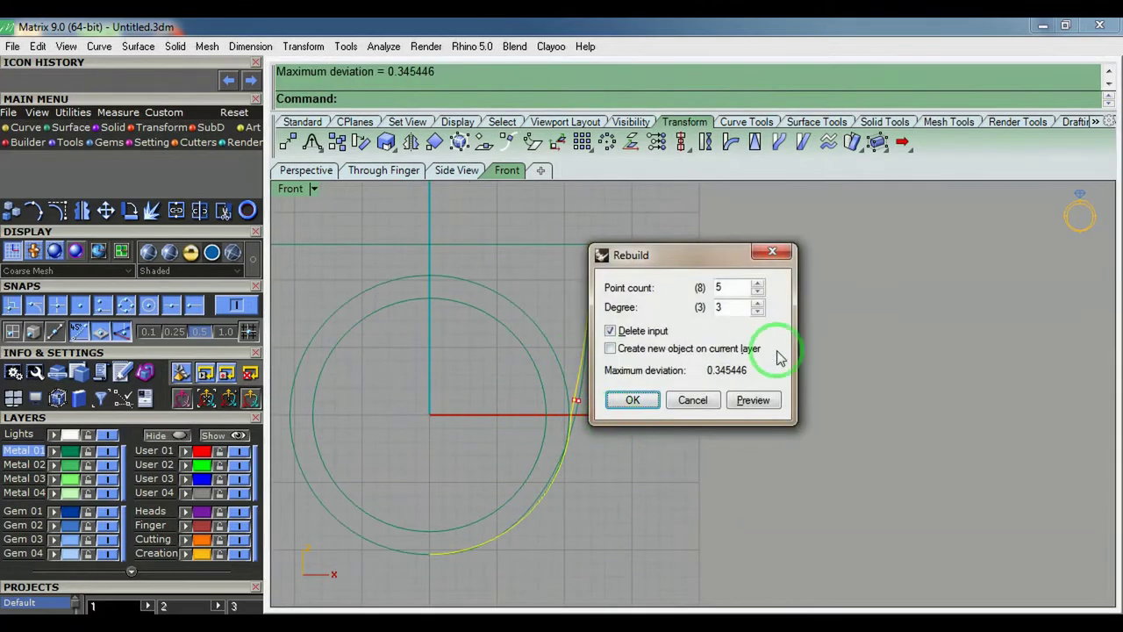
click(624, 400)
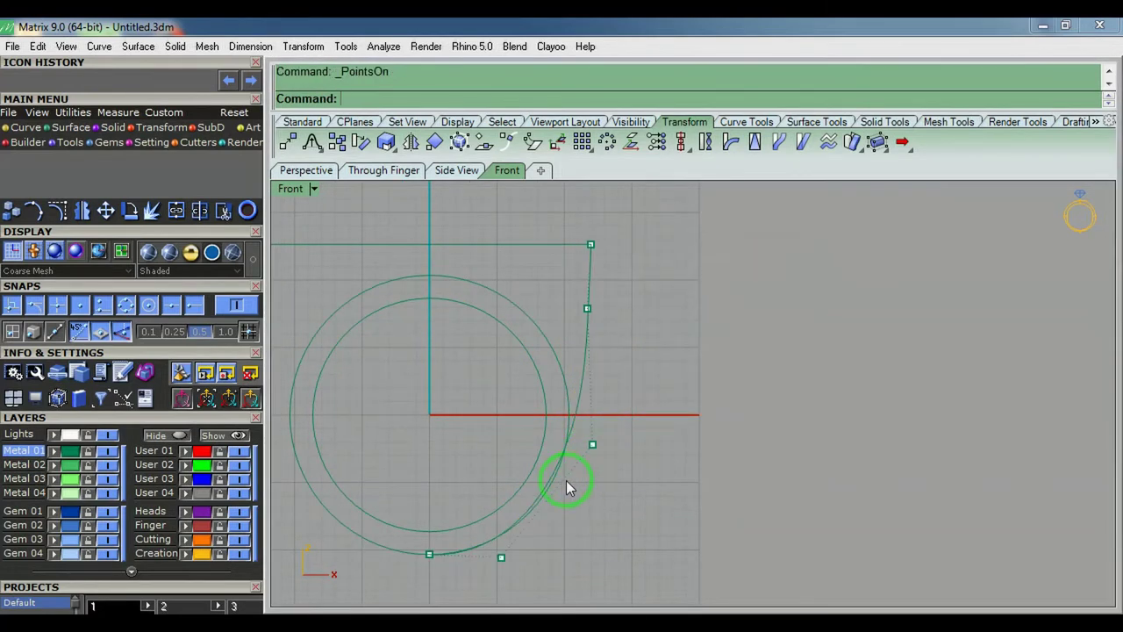
Rebuild the right-side profile curve again with 7 points
text(REBUILD)
key(Return)
key(BackSpace)
text(7)
click(633, 403)
Show the profile's control points and move the two below the horizontal axis slightly to fit the outer circle
key(F10)
scroll(570, 492, up, 4)
drag(451, 376, 650, 439)
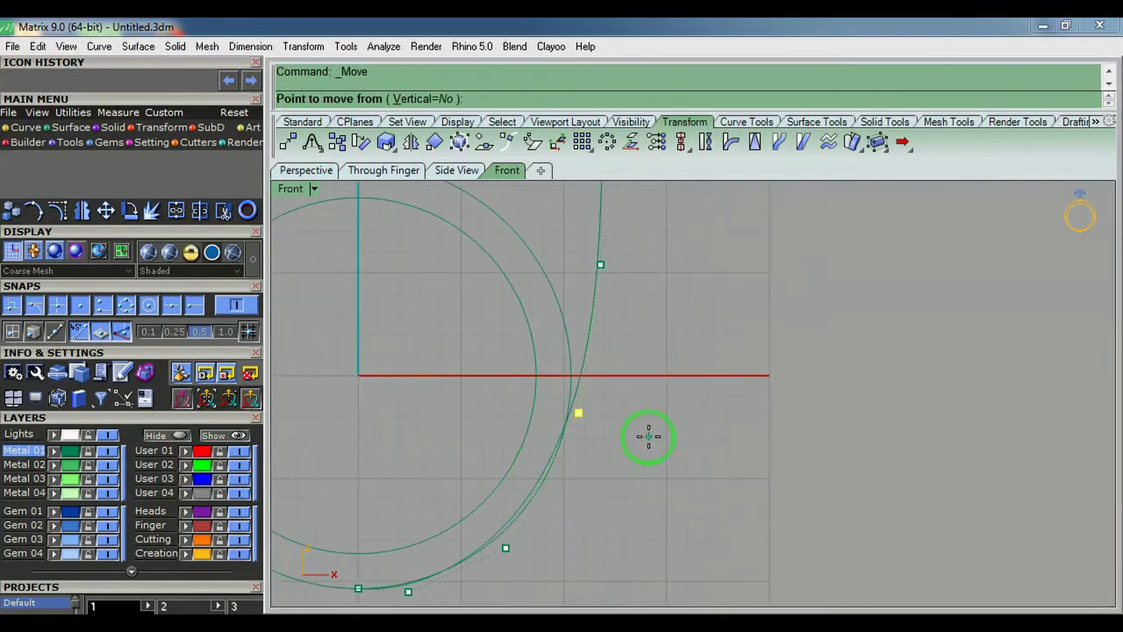
click(651, 457)
right_drag(465, 544, 506, 401)
drag(456, 434, 552, 518)
click(607, 444)
click(606, 454)
Adjust the control point near the bottom of the side profile so the curve follows the outer circle
right_drag(544, 471, 725, 436)
scroll(579, 460, up, 5)
drag(487, 504, 590, 606)
click(649, 530)
scroll(649, 531, down, 8)
right_drag(722, 501, 697, 548)
scroll(702, 542, down, 8)
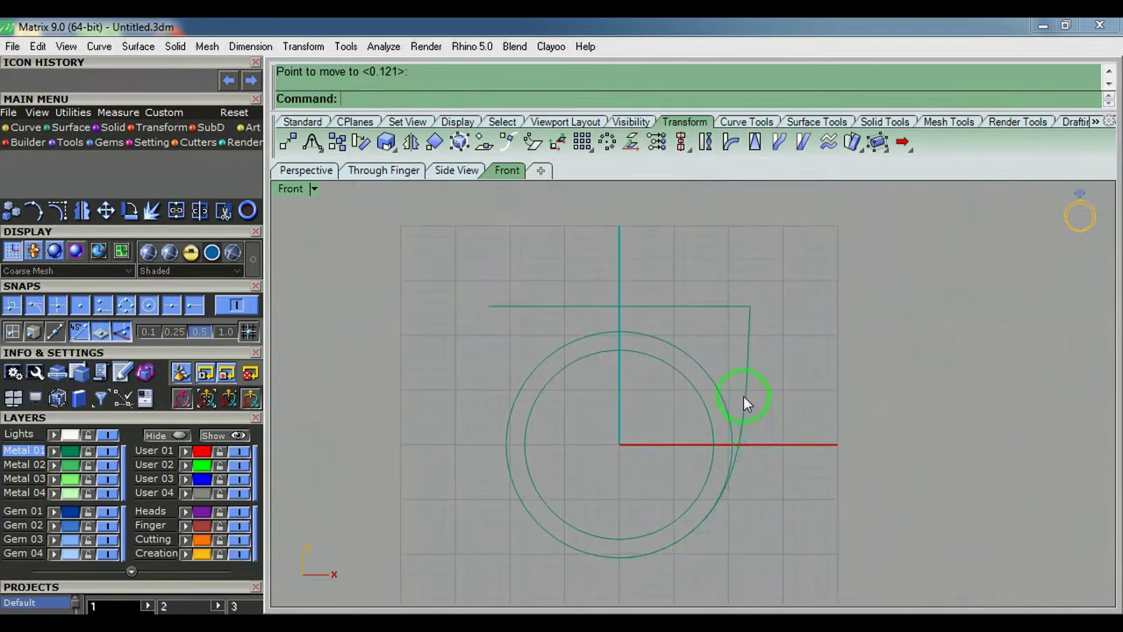
Rebuild the reshaped right-side profile curve once more
key(Escape)
click(747, 407)
text(REBUILD)
key(Return)
click(635, 411)
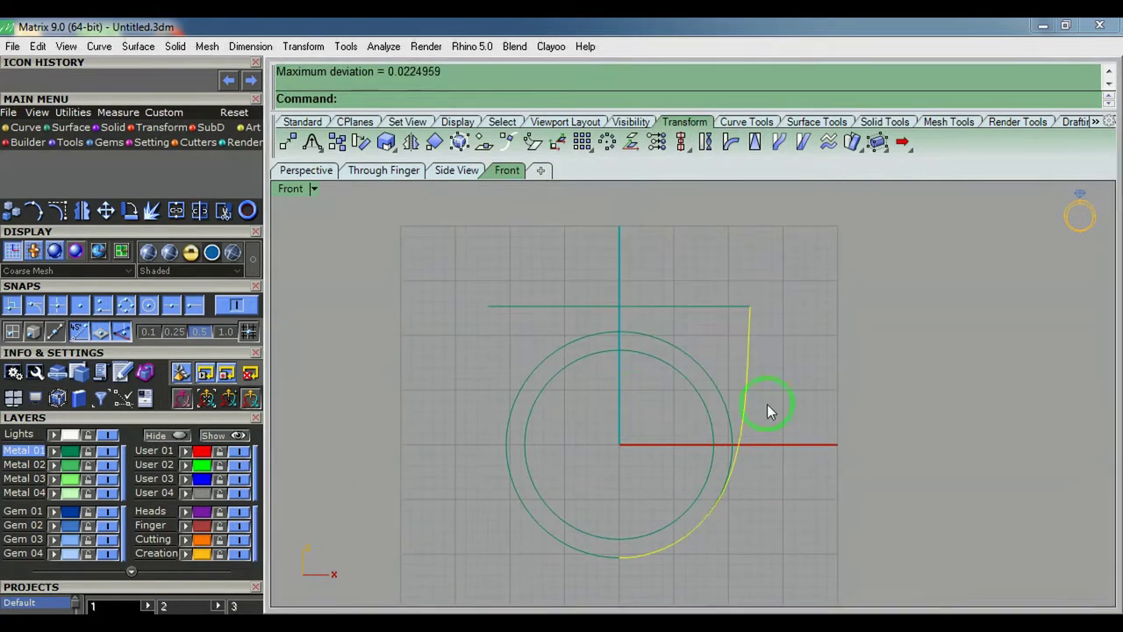
Show the rebuilt profile's control points and delete one on its upper straight part
key(F10)
scroll(750, 347, up, 6)
drag(707, 306, 752, 330)
key(Delete)
scroll(771, 355, down, 4)
scroll(737, 560, up, 12)
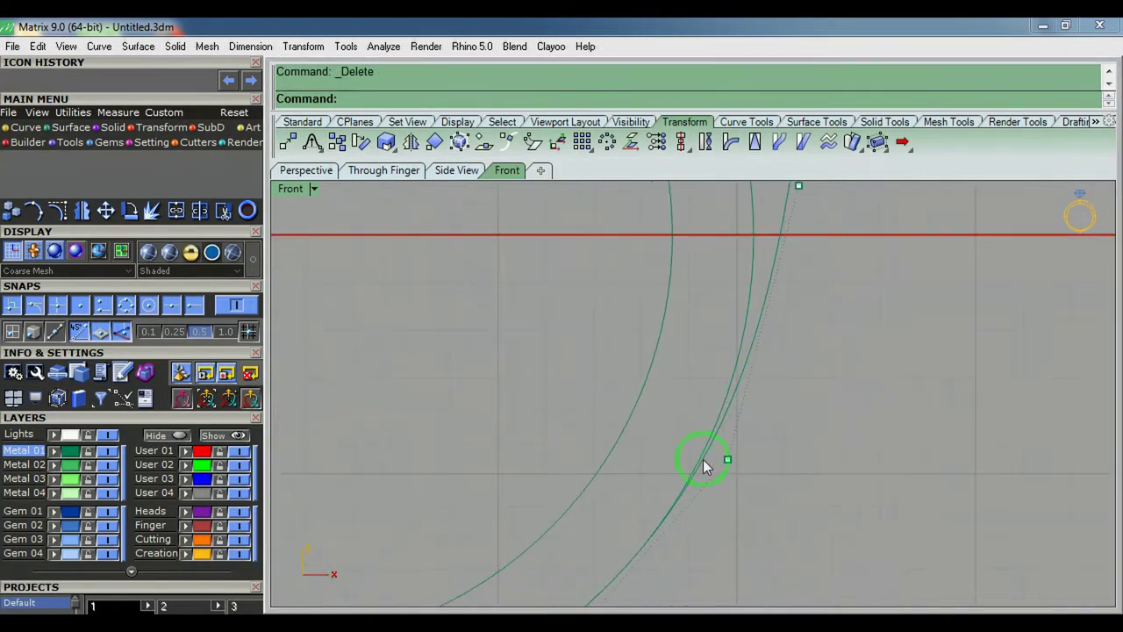
Move the control point near the bottom of the side profile slightly up toward the outer circle
drag(703, 446, 742, 489)
right_drag(744, 516, 736, 377)
right_drag(498, 542, 679, 468)
drag(507, 493, 546, 537)
scroll(546, 536, up, 6)
right_drag(534, 513, 607, 531)
scroll(607, 530, up, 10)
text(m)
key(Return)
click(659, 544)
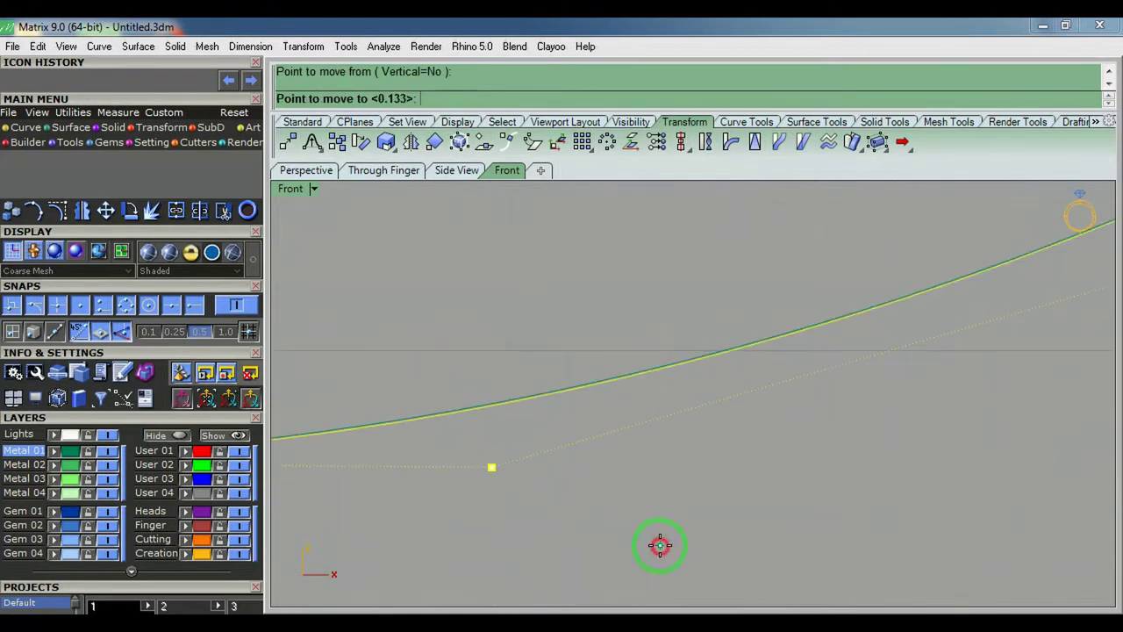
click(660, 541)
scroll(684, 499, down, 6)
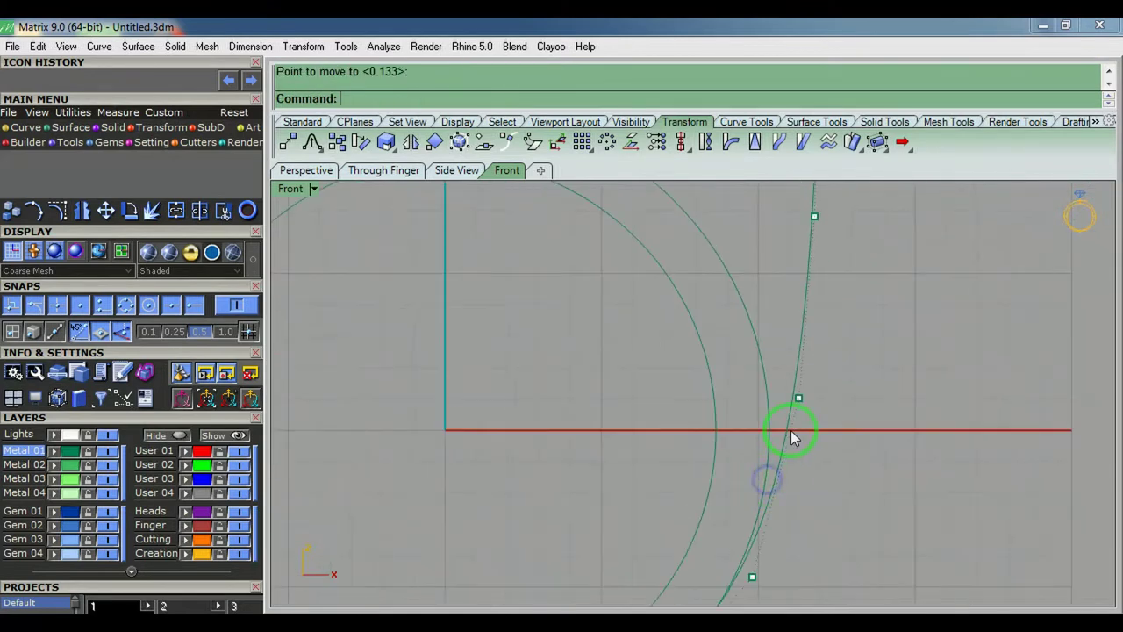
Mirror the right-side profile curve across the vertical axis through point 0
click(780, 426)
scroll(780, 426, down, 3)
text(mi 0)
key(Return)
click(664, 293)
Delete the outer ring circle and select the two mirrored side profile curves
scroll(736, 438, up, 4)
click(753, 416)
key(Delete)
scroll(765, 442, down, 8)
scroll(772, 432, up, 2)
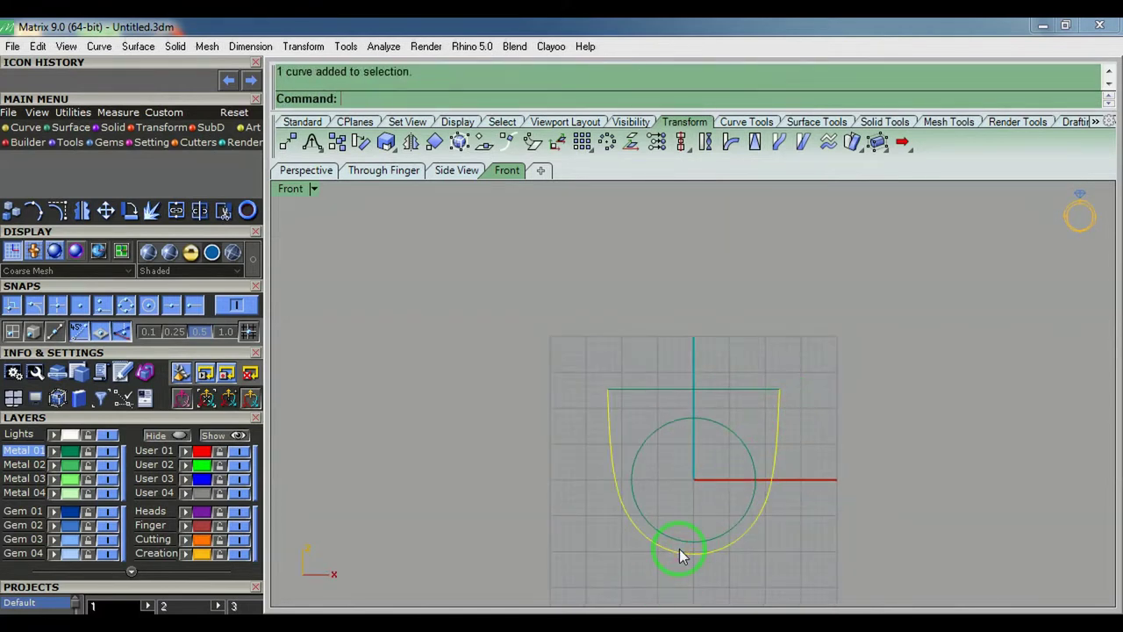
right_drag(699, 475, 648, 408)
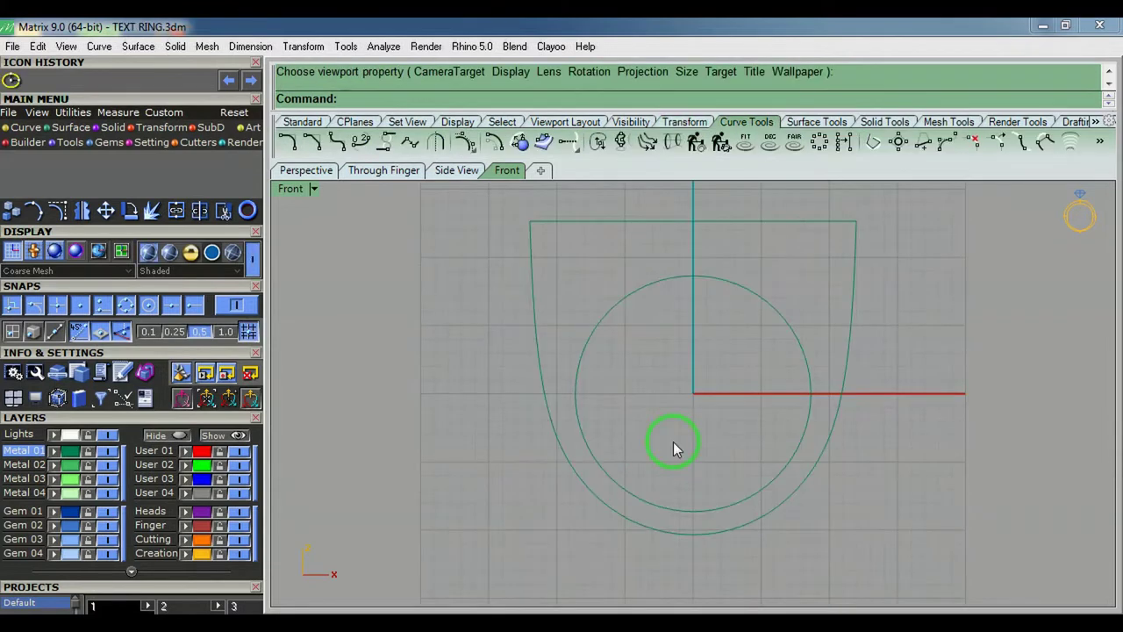
Draw an ellipse in the top view centred on point 0, with its first axis reaching the right end of the outline
ctrl+shift+right_drag(673, 441, 715, 409)
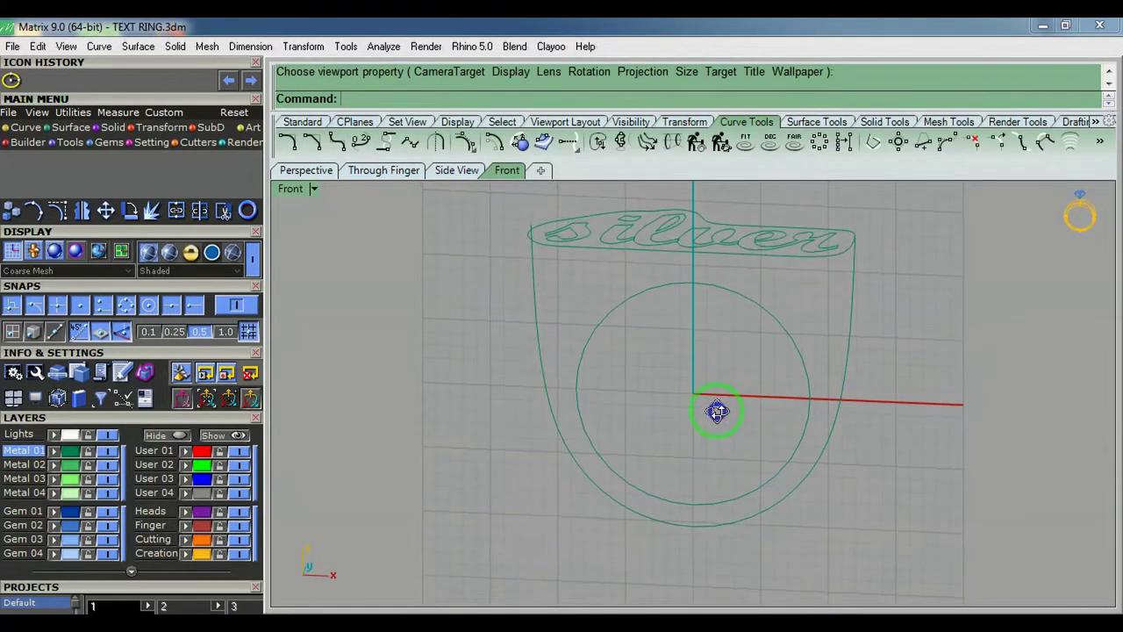
key(ctrl+F1)
click(101, 51)
mouse_move(171, 296)
click(291, 296)
click(693, 393)
scroll(850, 430, up, 1)
scroll(864, 409, up, 8)
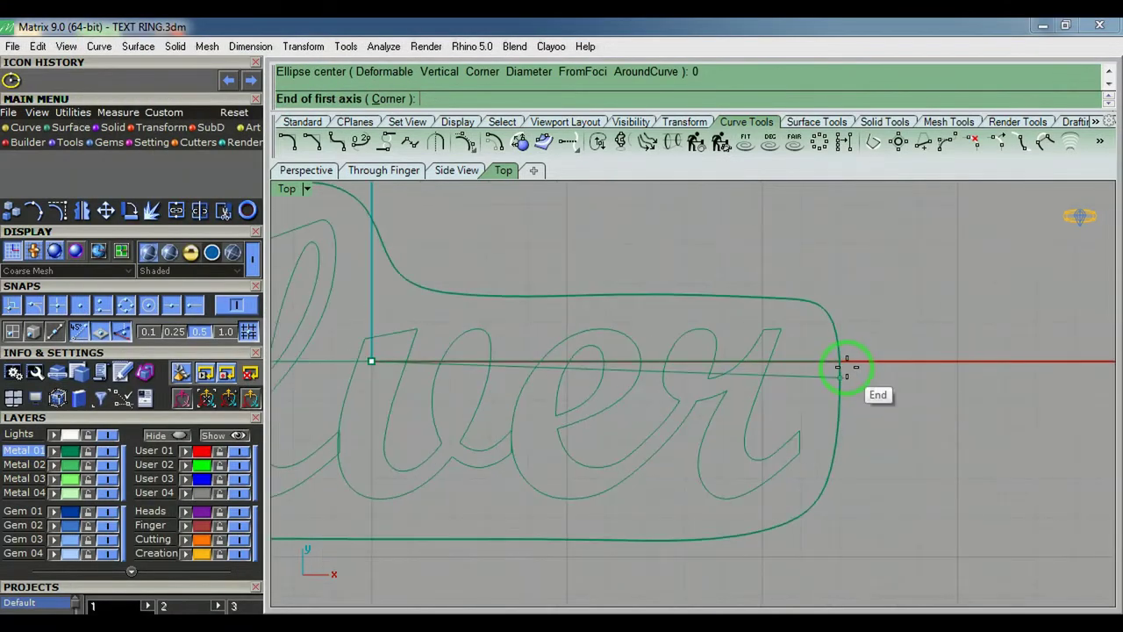
click(846, 368)
scroll(498, 524, down, 6)
right_drag(497, 523, 672, 478)
click(608, 489)
Scale the ellipse in one direction from point 0 in the front view so its end meets the side profile curve
key(ctrl+F2)
click(649, 394)
key(ctrl+1)
text(0)
key(Return)
scroll(670, 395, up, 10)
click(832, 381)
click(798, 382)
scroll(779, 379, down, 9)
ctrl+shift+right_drag(775, 365, 730, 383)
click(763, 346)
right_drag(716, 343, 709, 394)
text(s)
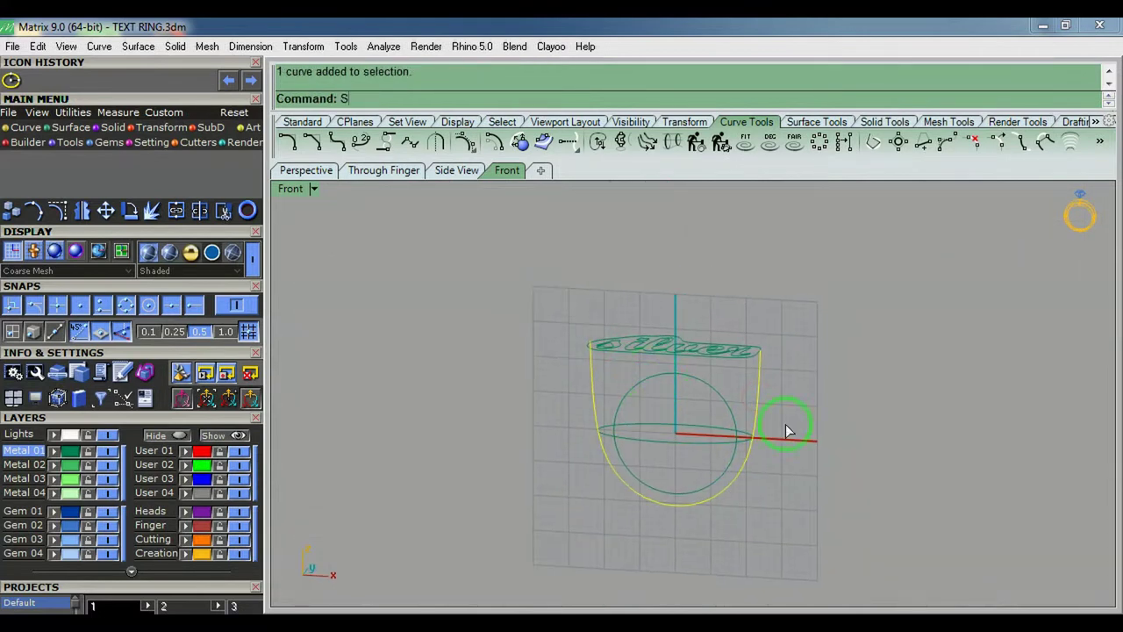
key(Return)
scroll(752, 442, up, 4)
click(707, 440)
scroll(741, 319, up, 6)
click(705, 299)
scroll(705, 303, down, 3)
key(Escape)
click(707, 302)
key(Escape)
key(ctrl+F3)
text(G)
key(Escape)
ctrl+shift+right_drag(712, 294, 735, 402)
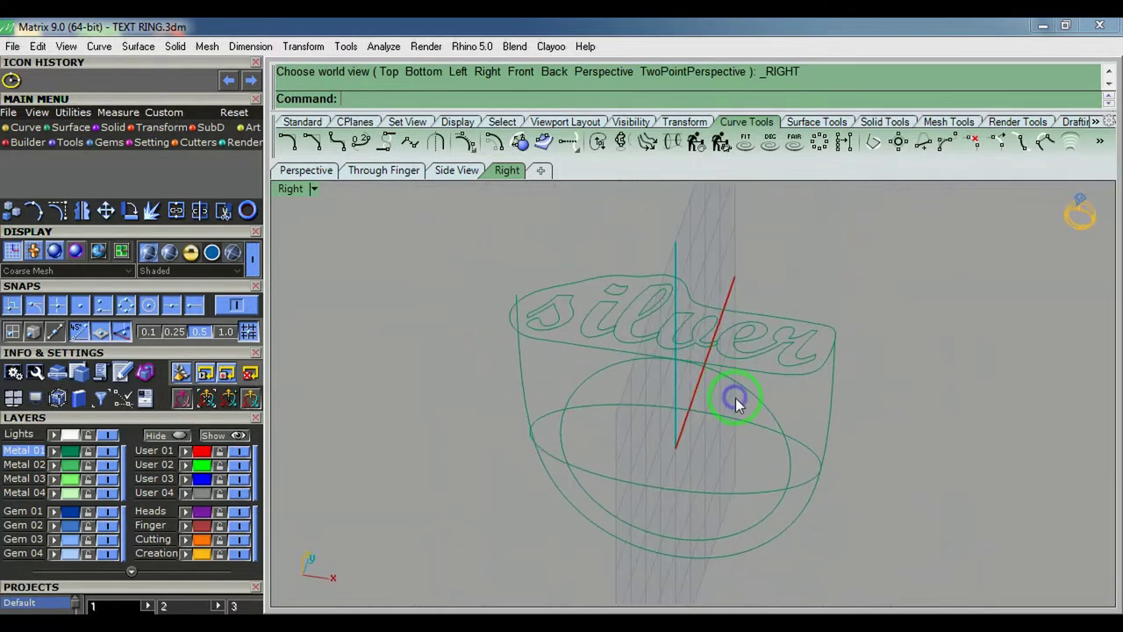
click(772, 372)
key(Return)
key(Escape)
Sweep along the two side profile curves as rails, using the outline, the ellipse and a point at the bottom as cross sections
click(829, 427)
click(525, 360)
text(SWEEP2)
key(Return)
click(807, 478)
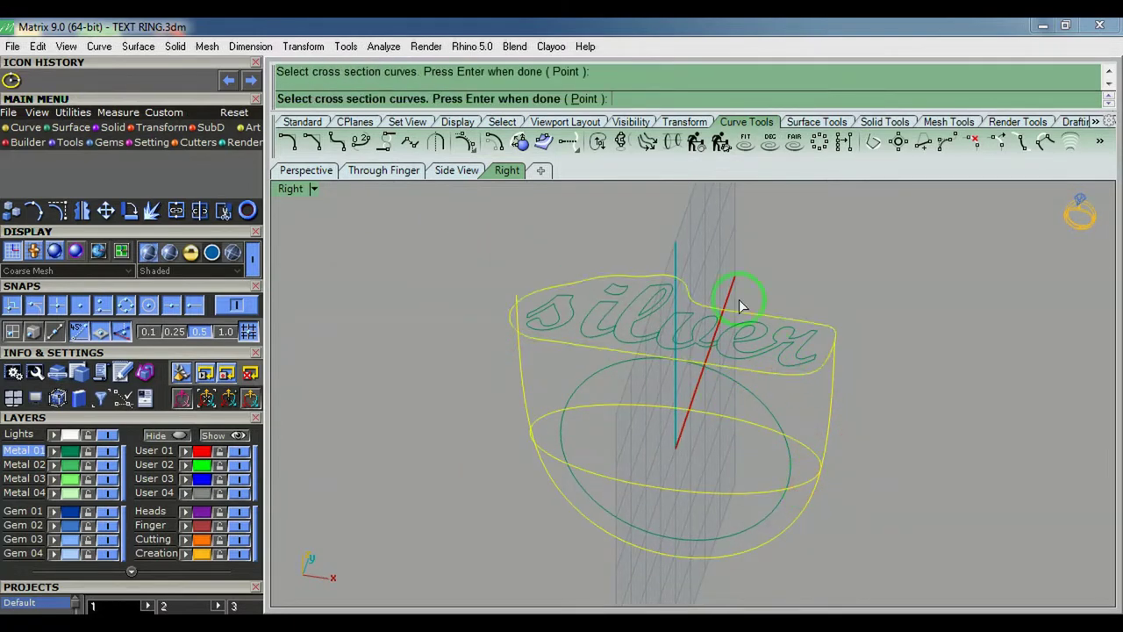
click(687, 556)
right_drag(704, 553, 649, 320)
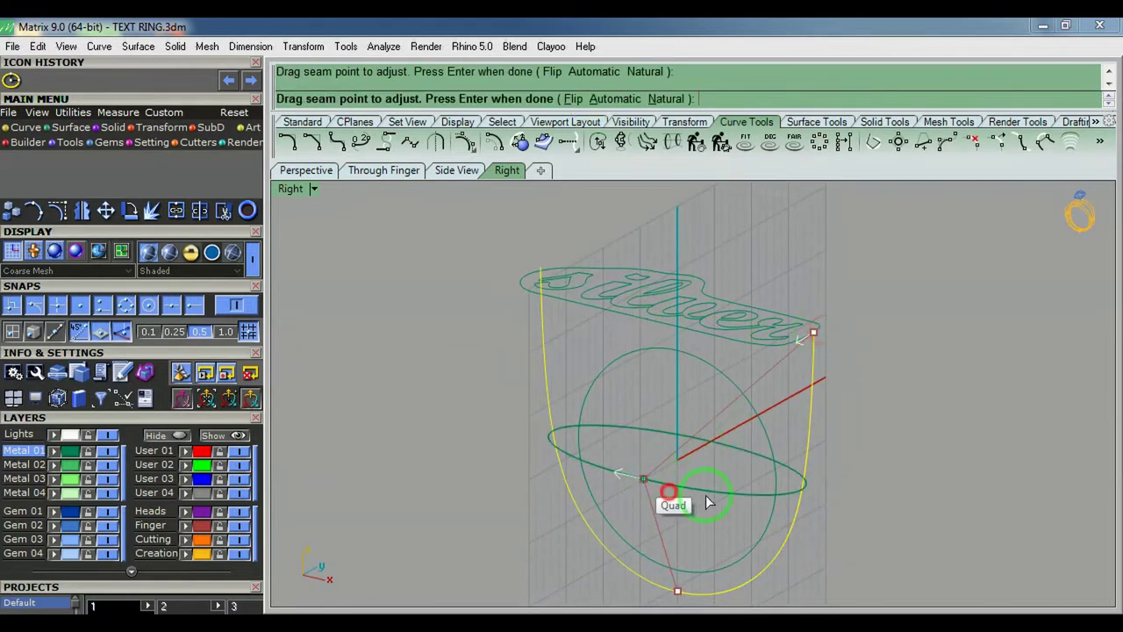
key(Return)
right_drag(681, 579, 604, 429)
click(875, 511)
click(782, 509)
Cap the swept surface to close it into a solid
key(ctrl+F3)
right_drag(557, 372, 629, 505)
click(629, 504)
text(cap)
key(Return)
key(Escape)
Extrude the finger circle to both sides as a solid cylinder extending past the ring body's width
key(ctrl+F2)
key(ctrl+alt+w)
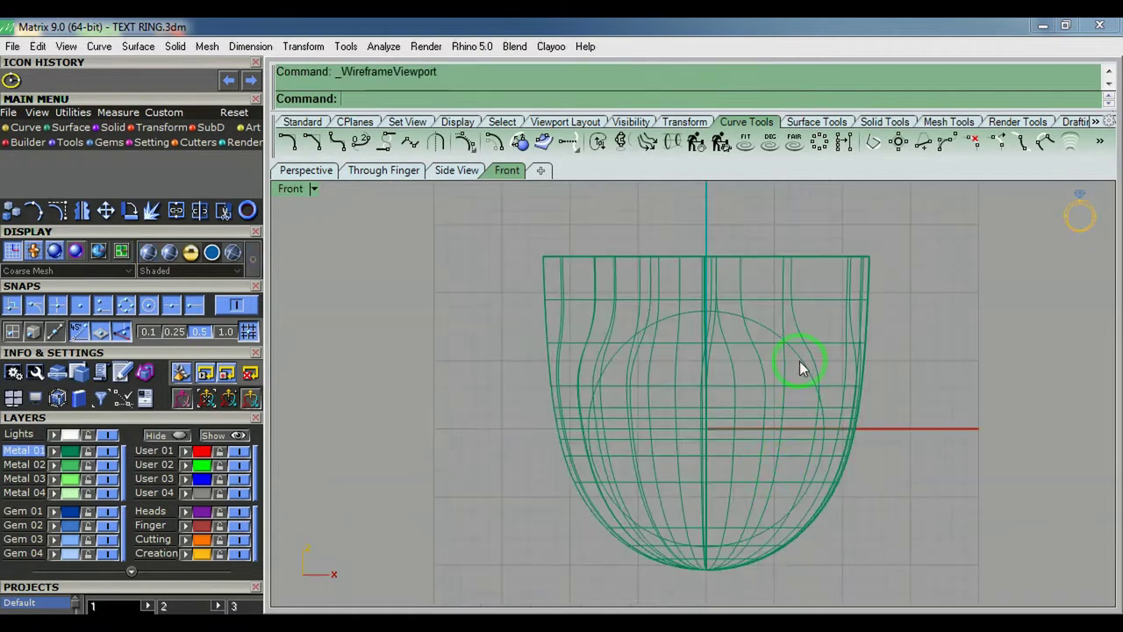
click(799, 360)
key(ctrl+F3)
text(ext)
key(Return)
click(744, 403)
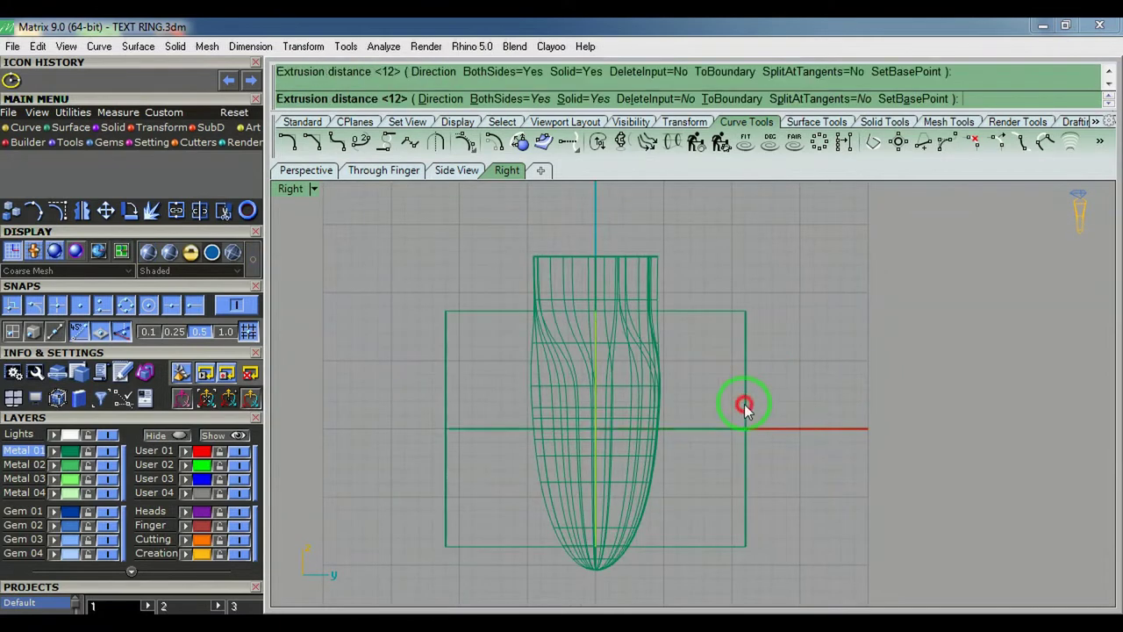
Rotate the cylinder about point 0 from the horizontal axis to the vertical axis in the front view
key(ctrl+alt+s)
right_drag(744, 403, 689, 429)
click(578, 446)
key(ctrl+F2)
text(R)
key(Return)
text(0)
key(Return)
scroll(772, 465, down, 4)
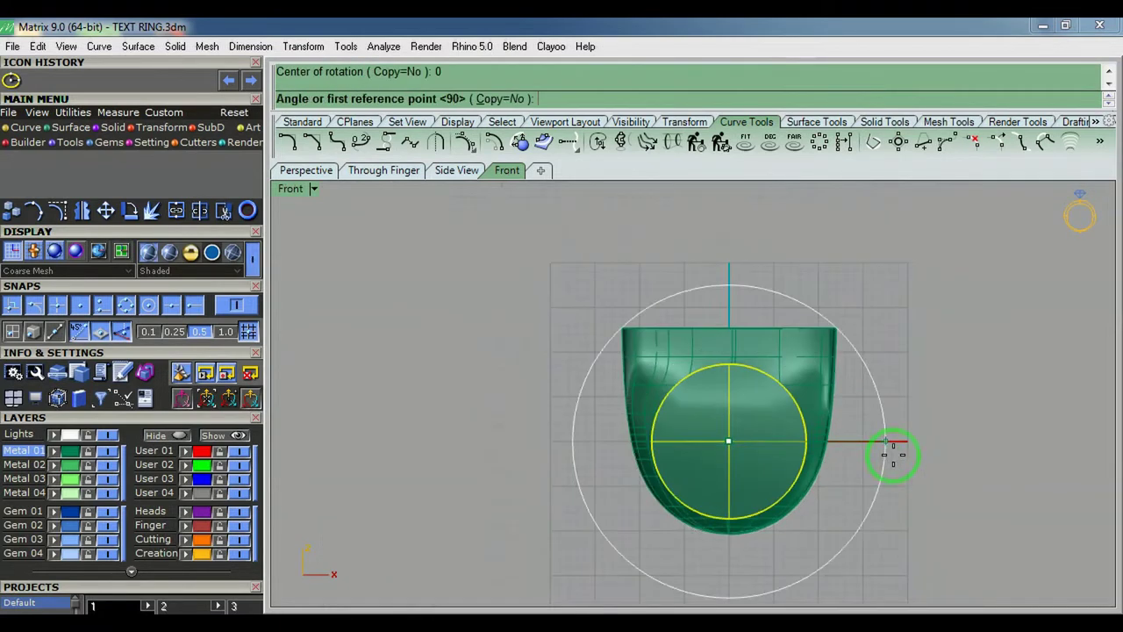
click(892, 447)
click(767, 238)
Subtract the cylinder from the ring body with a Boolean difference to cut the finger hole
click(788, 378)
text(BD)
key(Return)
click(755, 391)
key(Return)
Group all construction curves except the lettering, move them to the User 02 layer and switch that layer off
right_drag(755, 391, 759, 544)
key(ctrl+F3)
key(ctrl+F1)
key(ctrl+F2)
key(ctrl+alt+e)
scroll(750, 414, down, 3)
right_drag(749, 414, 753, 367)
text(selcrv)
key(Return)
scroll(712, 313, up, 4)
ctrl+click(706, 305)
key(ctrl+g)
scroll(705, 305, down, 2)
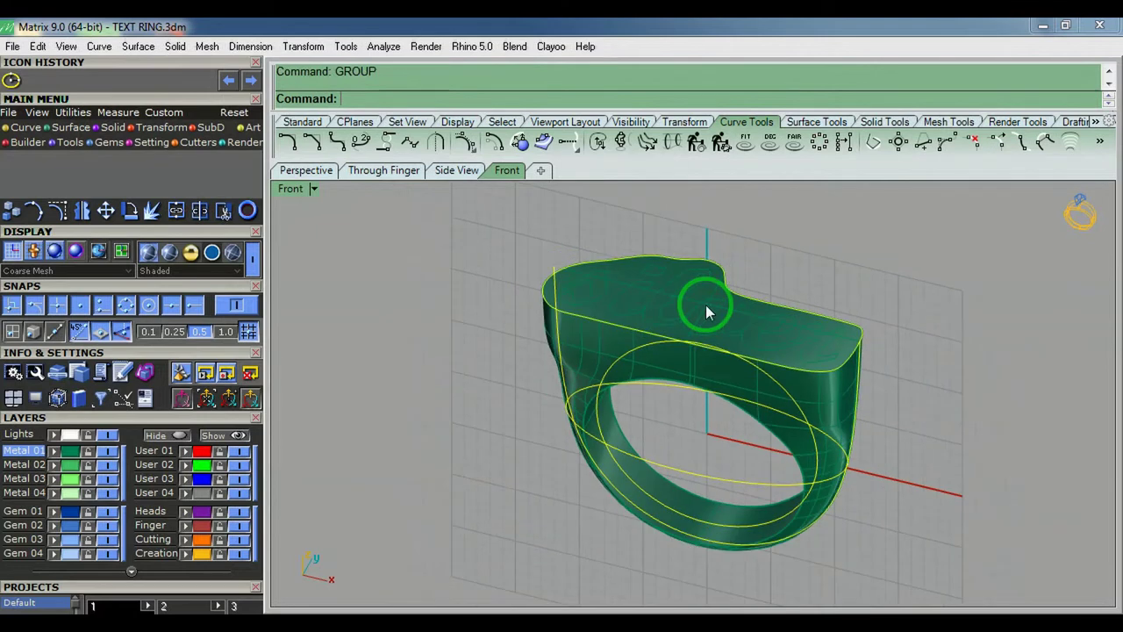
click(186, 466)
click(240, 465)
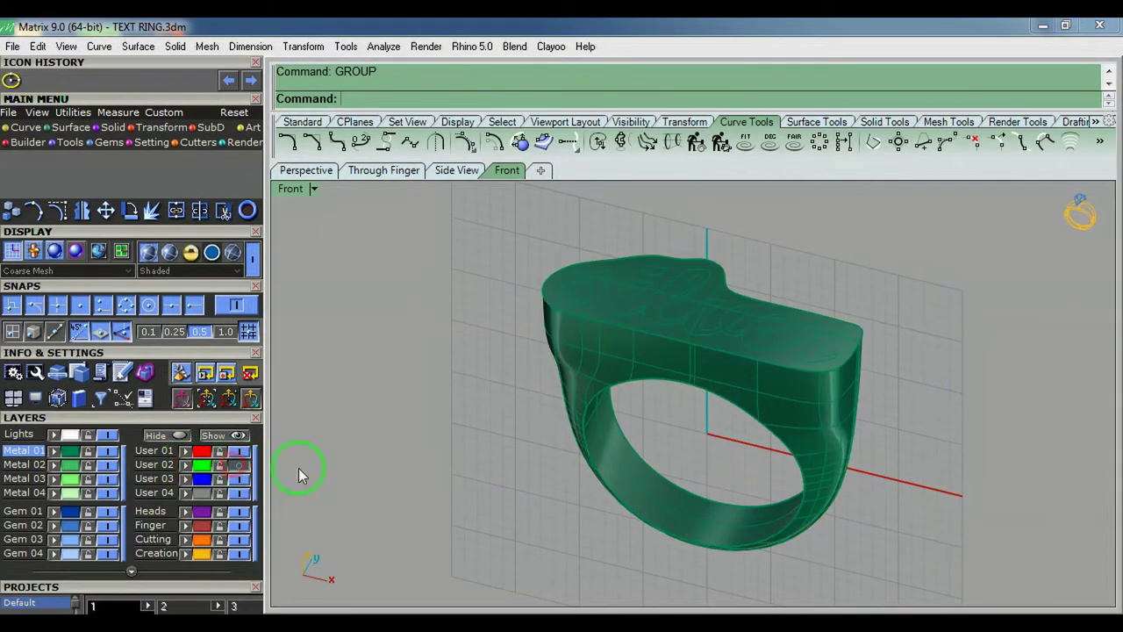
Temporarily hide objects to inspect the ring from the top and front, and show all hidden objects again
click(799, 340)
right_drag(799, 340, 798, 361)
key(ctrl+h)
scroll(785, 355, down, 2)
key(Escape)
key(ctrl+F1)
scroll(782, 355, up, 6)
scroll(807, 377, down, 4)
key(ctrl+s)
key(ctrl+F2)
right_drag(750, 276, 721, 333)
key(ctrl+alt+h)
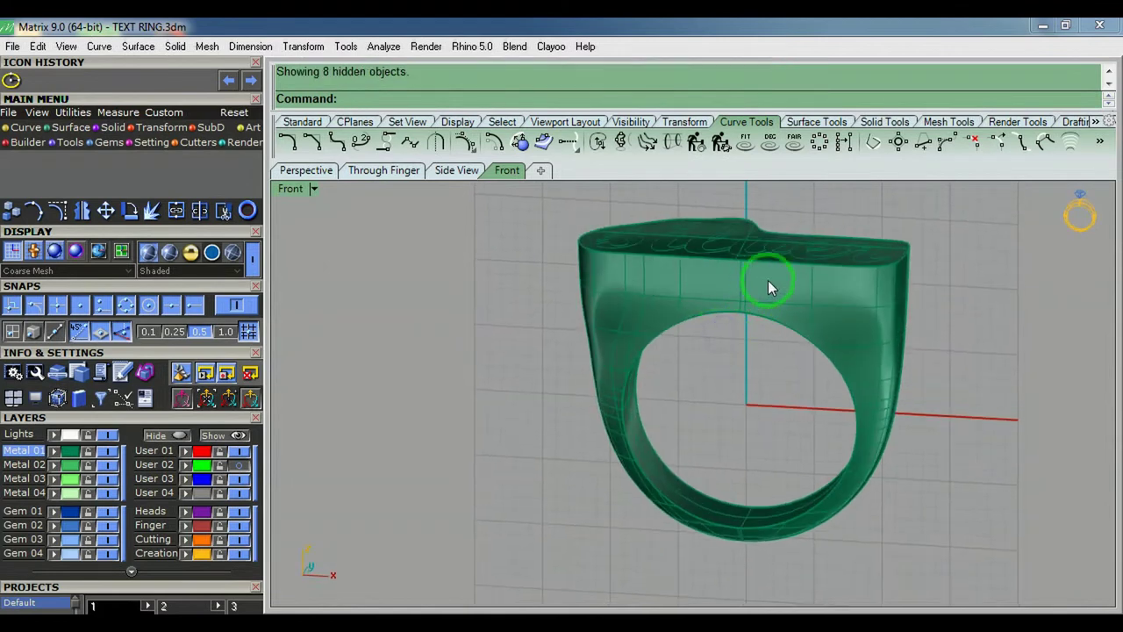
Extrude the "silver" lettering curves into solids at the ring's top face and group the extruded letters
click(781, 246)
key(ctrl+F2)
right_drag(789, 234, 757, 388)
key(ctrl+e)
key(Return)
scroll(759, 371, up, 2)
click(759, 379)
drag(527, 381, 526, 380)
key(ctrl+g)
Subtract the grouped letter solids from the ring body to engrave "silver" into its top face
click(793, 419)
key(ctrl+d)
click(786, 385)
key(Return)
ctrl+shift+right_drag(785, 385, 751, 429)
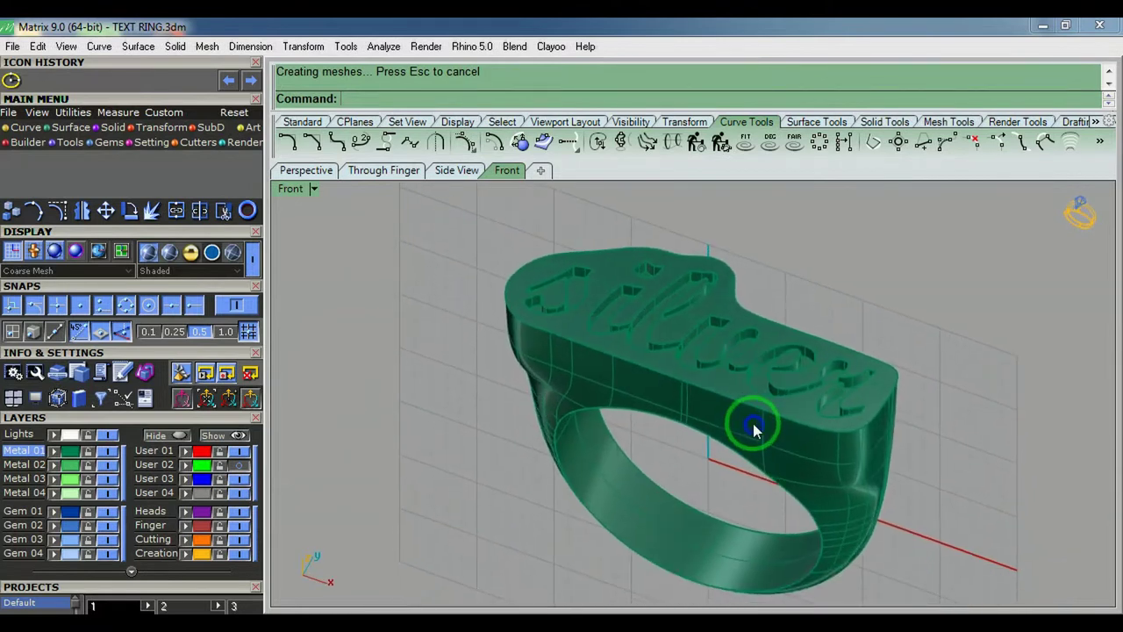
Copy the engraved ring to the clipboard and store a backup on the User 04 layer, switched off
click(752, 422)
key(ctrl+c)
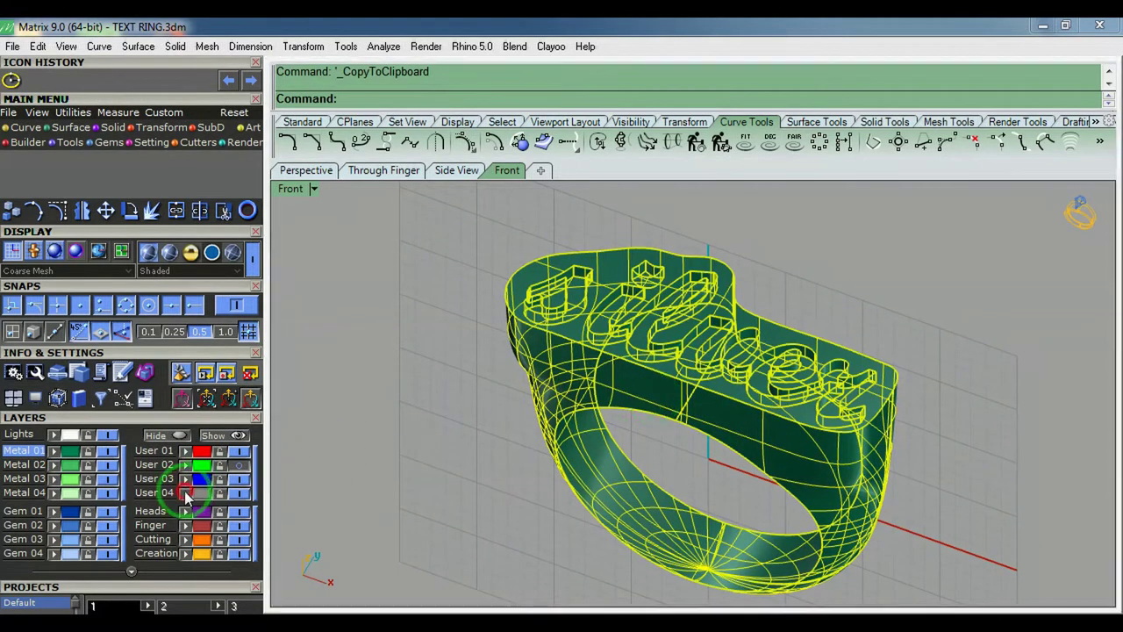
click(246, 494)
Group the "silver" lettering curves and move them to the switched-off User 02 layer
text(G)
key(Return)
click(699, 368)
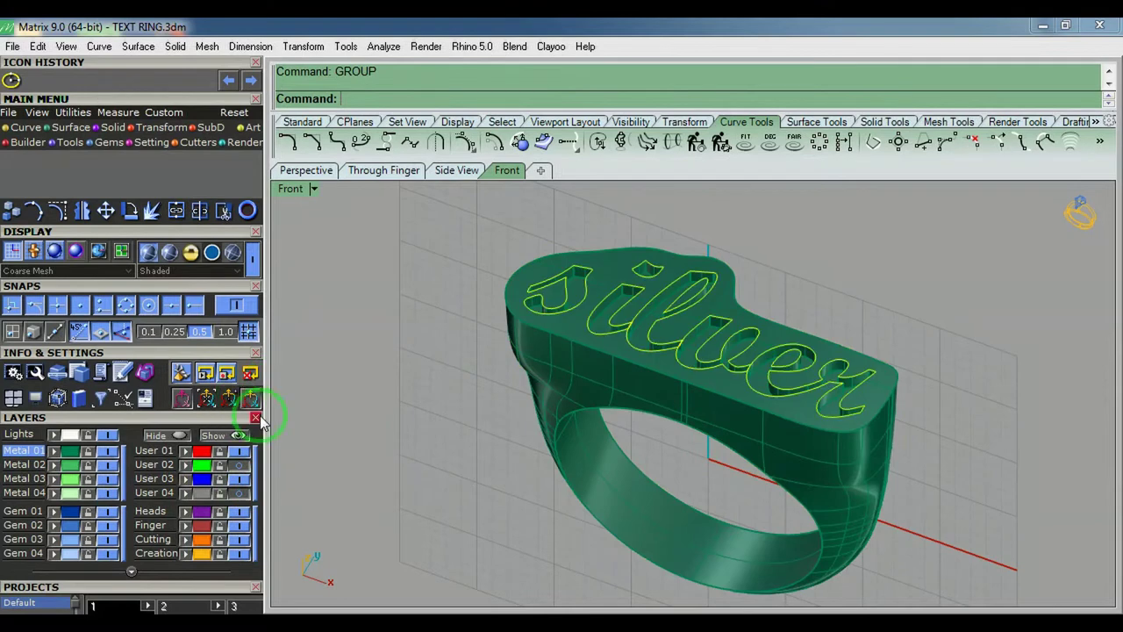
click(185, 466)
Try to fillet the finger hole's edges with a 0.2 radius
ctrl+shift+right_drag(546, 404, 735, 464)
right_drag(735, 464, 700, 384)
click(759, 500)
click(746, 462)
key(Return)
key(Escape)
key(Return)
click(751, 507)
key(Return)
key(Return)
ctrl+shift+right_drag(753, 515, 654, 431)
right_drag(655, 432, 709, 479)
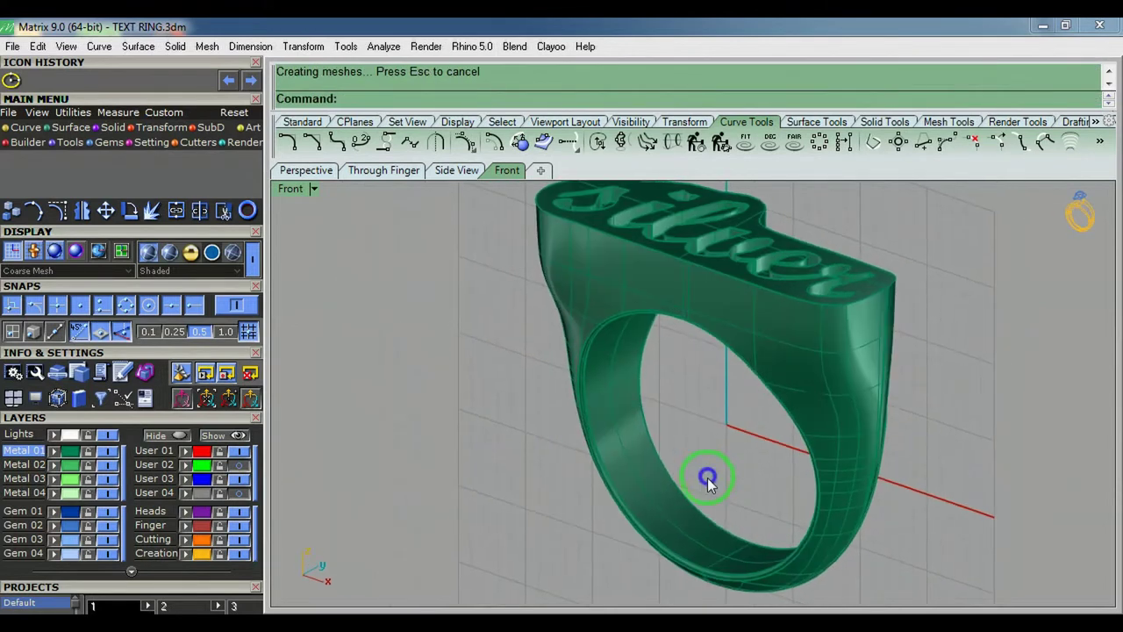
Fillet the front edge of the finger hole with a 0.25 radius
key(Return)
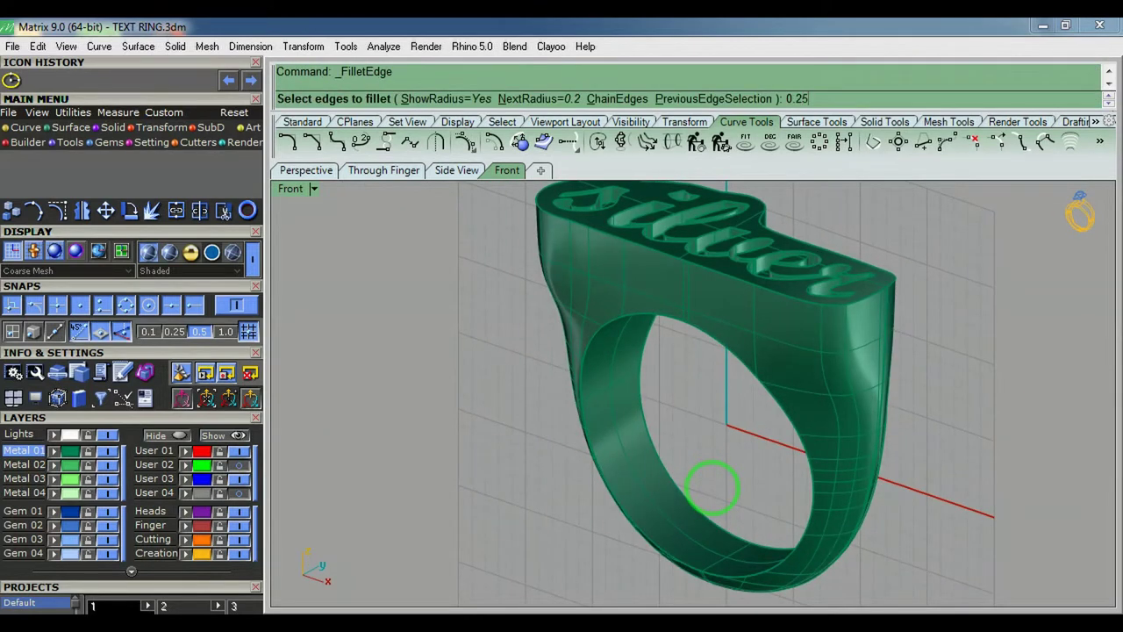
click(755, 577)
key(Return)
key(Return)
Try to fillet the back edge of the finger hole with the same 0.25 radius
key(Return)
click(771, 547)
click(744, 537)
key(Return)
key(Return)
Try a 0.2 radius fillet on the back edge of the finger hole and undo it
ctrl+shift+right_drag(891, 507, 859, 522)
key(Return)
text(0.2)
key(Return)
click(770, 531)
key(Return)
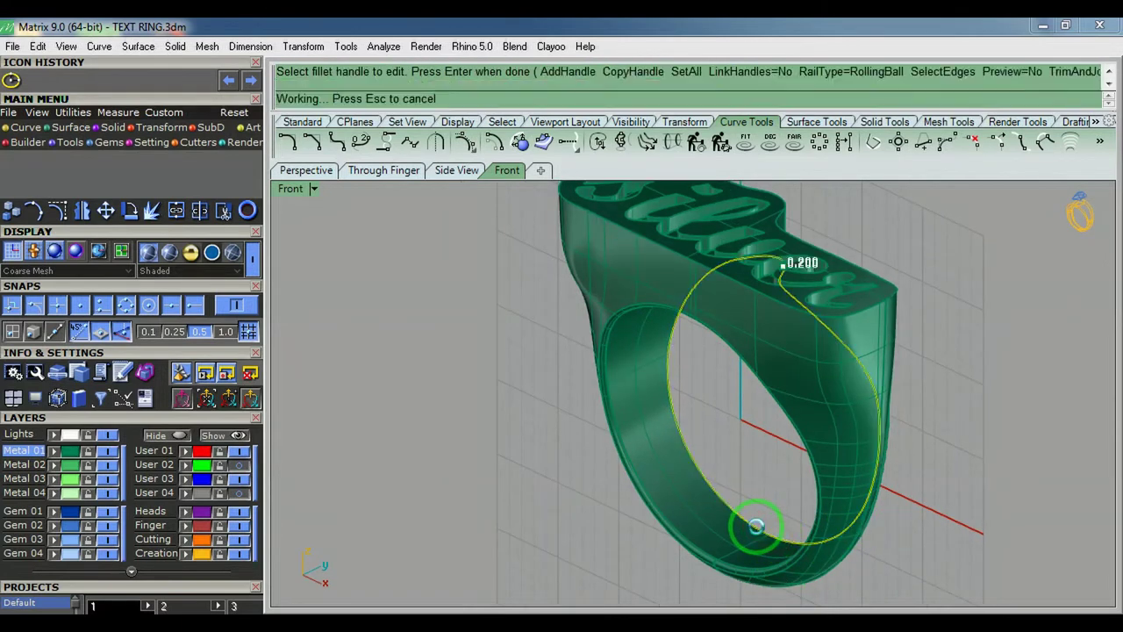
key(ctrl+z)
Try to fillet the back edge of the finger hole with a 0.15 radius
ctrl+shift+right_drag(772, 536, 780, 421)
key(Return)
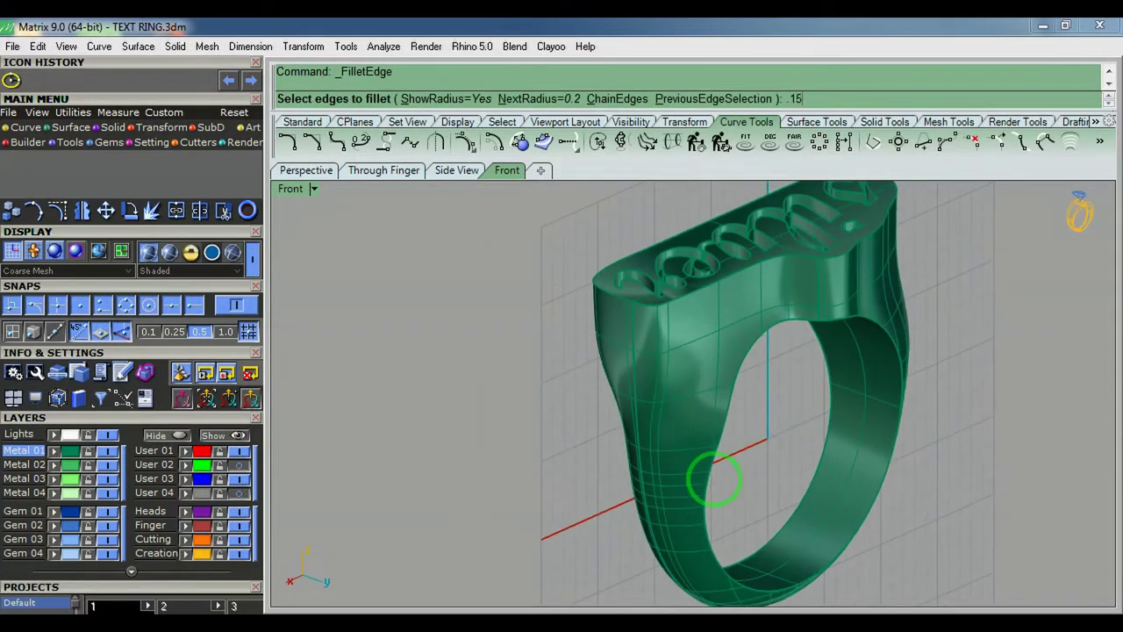
key(Return)
click(709, 480)
click(849, 318)
scroll(817, 319, up, 10)
click(812, 321)
scroll(813, 324, down, 9)
right_drag(811, 428, 756, 289)
key(Return)
key(Return)
Fillet the back edge of the finger hole with a 0.25 radius
right_drag(673, 311, 672, 382)
key(Return)
text(0.)
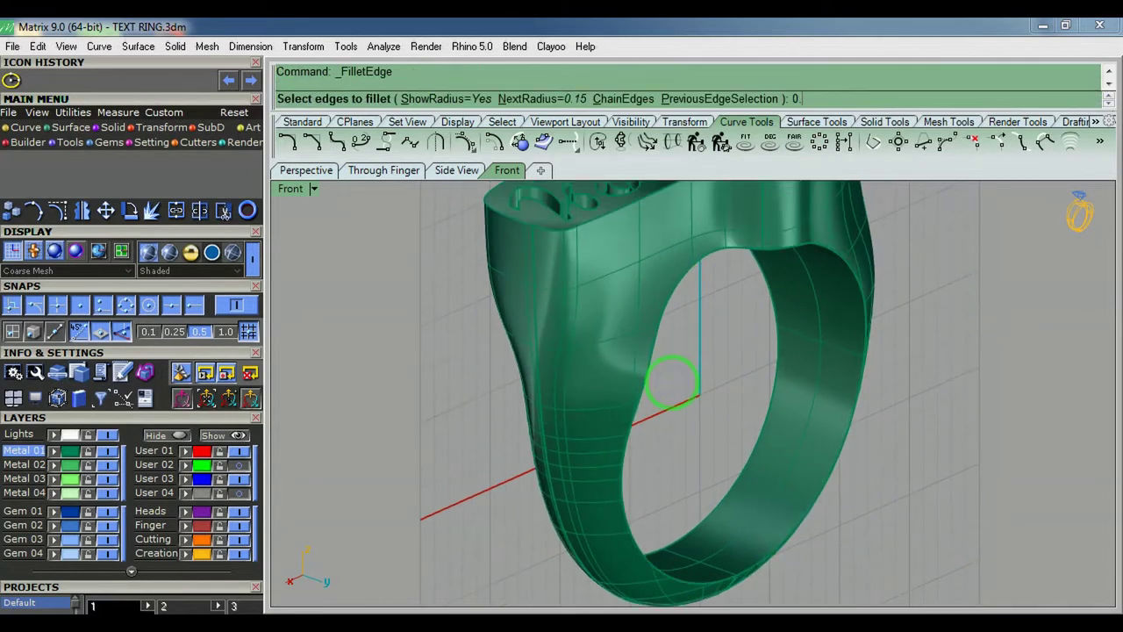
click(732, 250)
scroll(754, 251, up, 10)
click(717, 264)
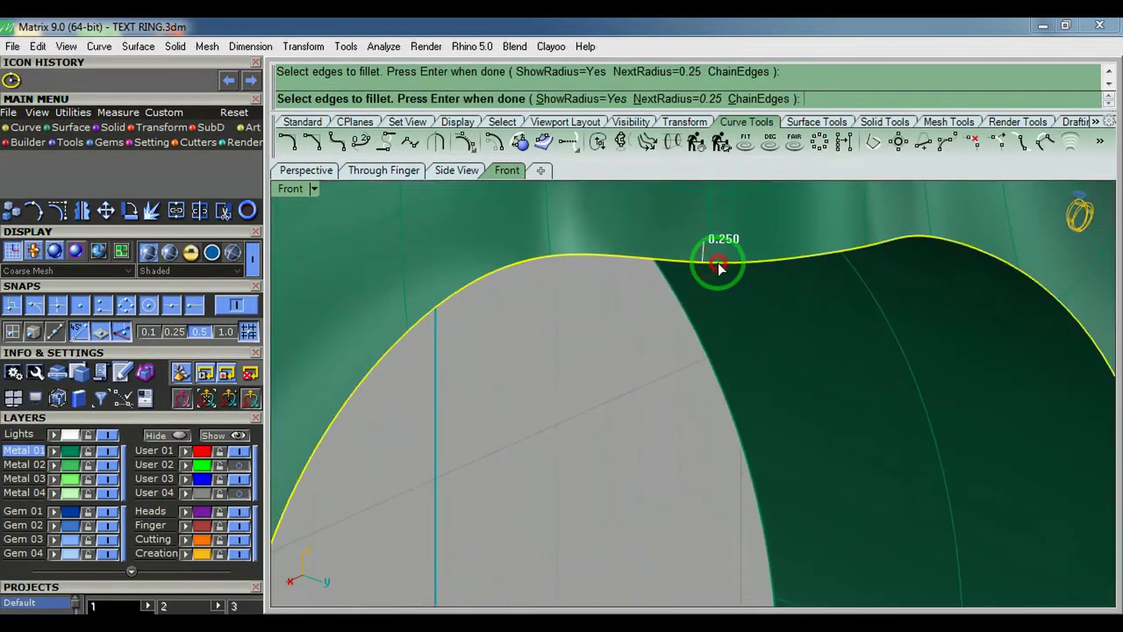
scroll(718, 266, down, 11)
click(727, 506)
key(Return)
key(Return)
key(Return)
Fillet the outer rim of the ring's lettered top face with a 0.25 radius
click(672, 490)
key(Return)
key(Return)
scroll(665, 496, down, 5)
right_drag(665, 495, 769, 501)
scroll(679, 385, up, 10)
key(Return)
click(679, 384)
click(643, 381)
right_drag(643, 381, 733, 413)
key(Return)
key(Return)
Try to fillet the upper edges of the engraved letters with a 0.1 radius
scroll(704, 523, up, 3)
key(Return)
text(0.1)
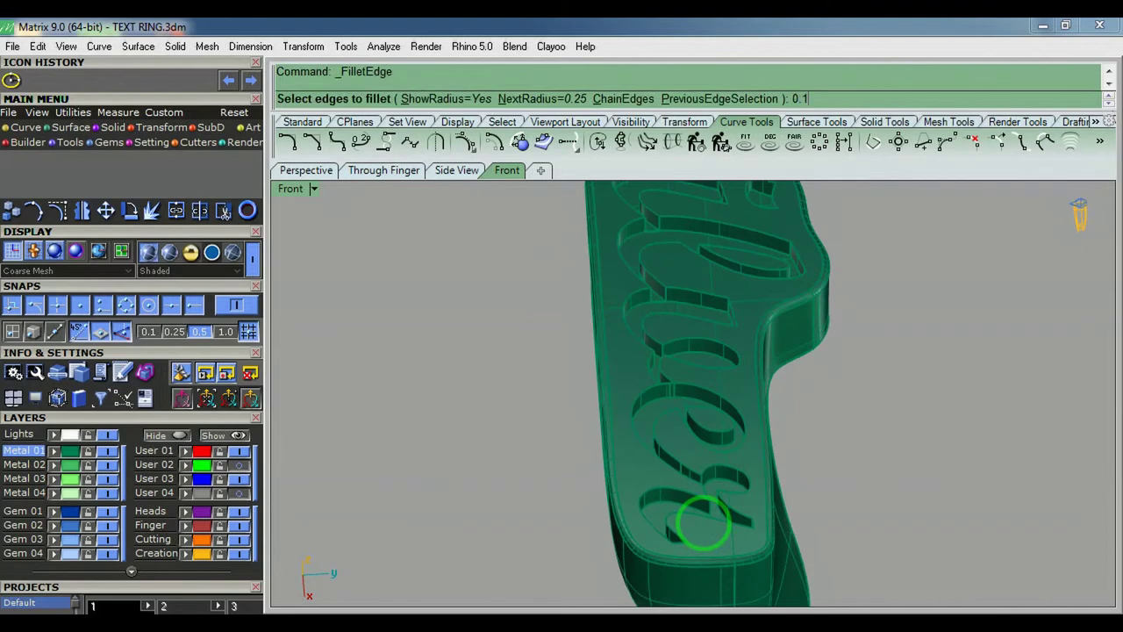
key(Return)
scroll(703, 523, up, 7)
click(702, 492)
click(676, 437)
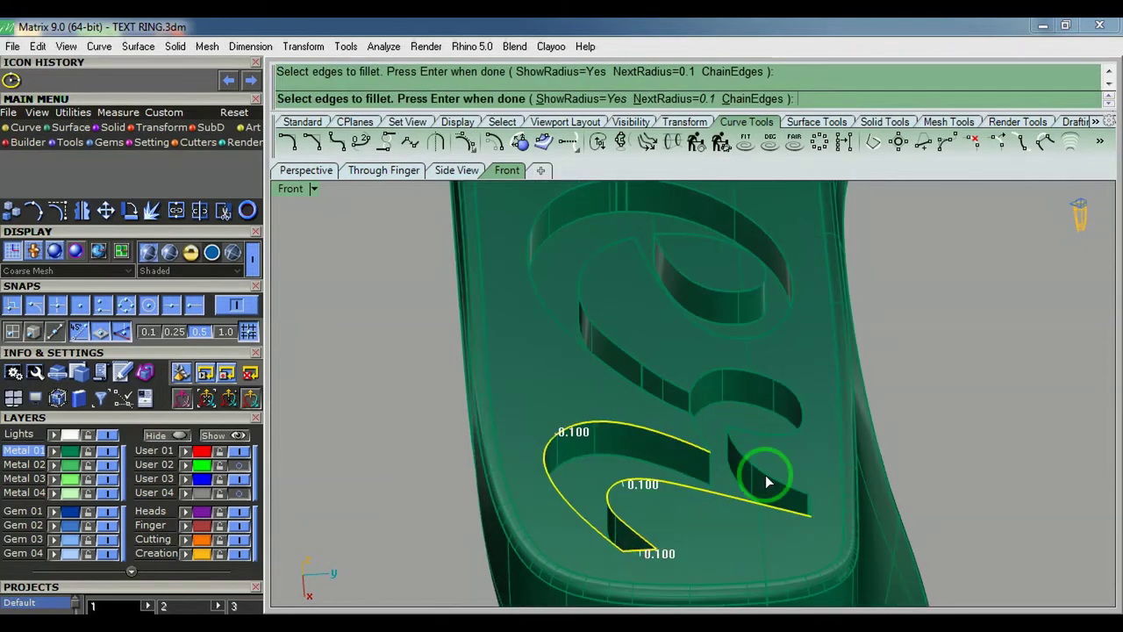
click(766, 476)
scroll(792, 494, up, 6)
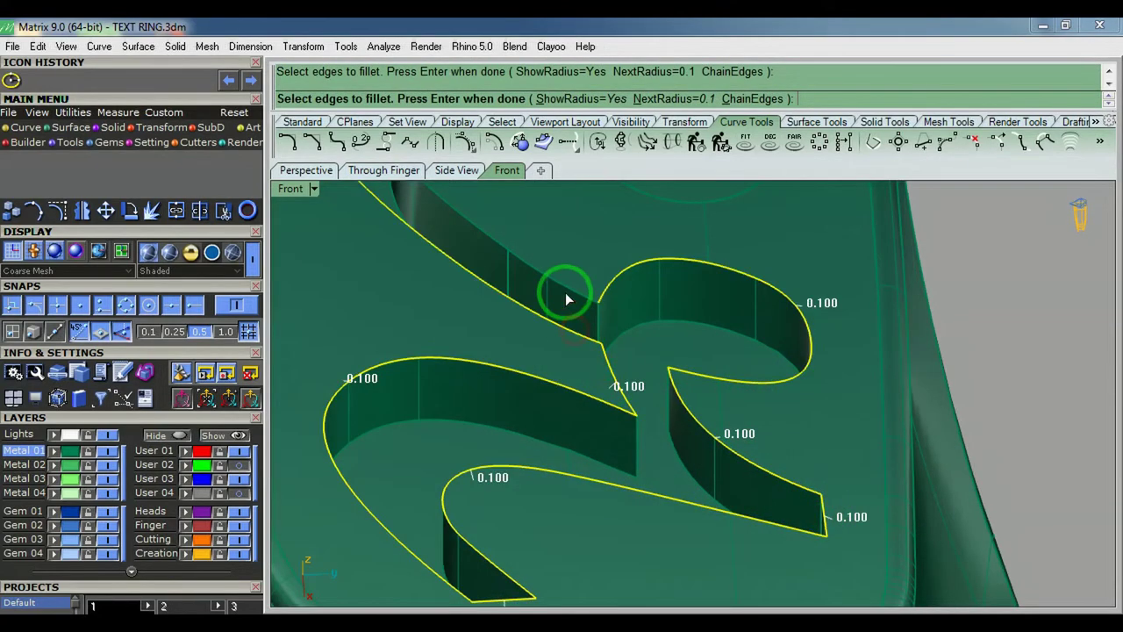
scroll(502, 240, down, 4)
shift+right_drag(491, 237, 602, 510)
shift+right_drag(656, 250, 655, 423)
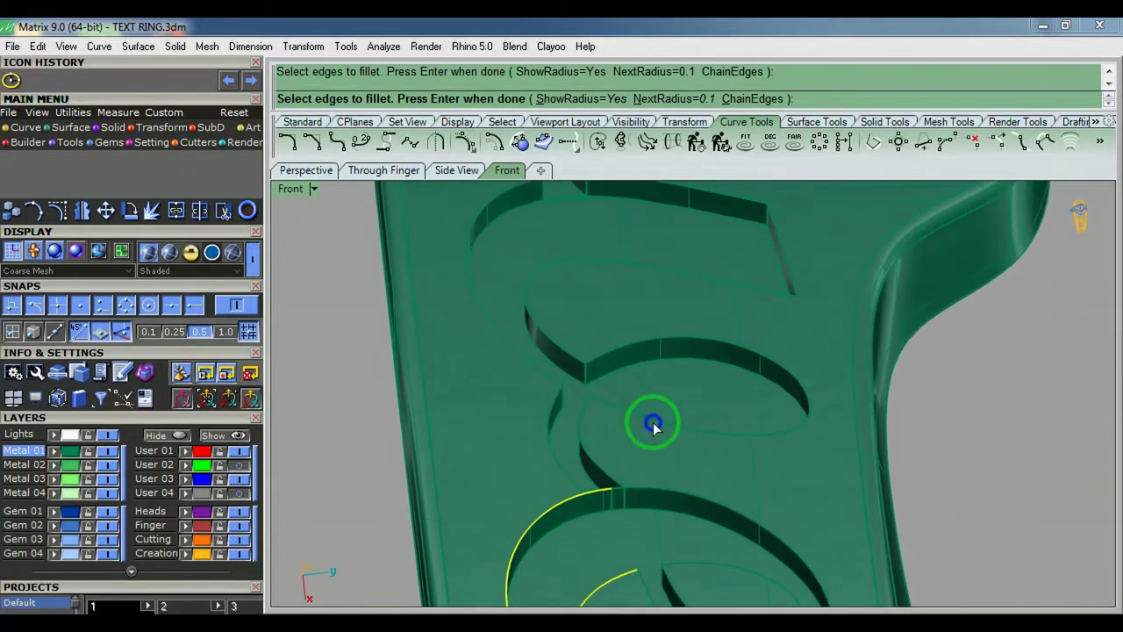
scroll(595, 500, up, 3)
scroll(596, 499, up, 2)
scroll(593, 493, down, 7)
shift+right_drag(593, 493, 594, 388)
scroll(597, 381, up, 11)
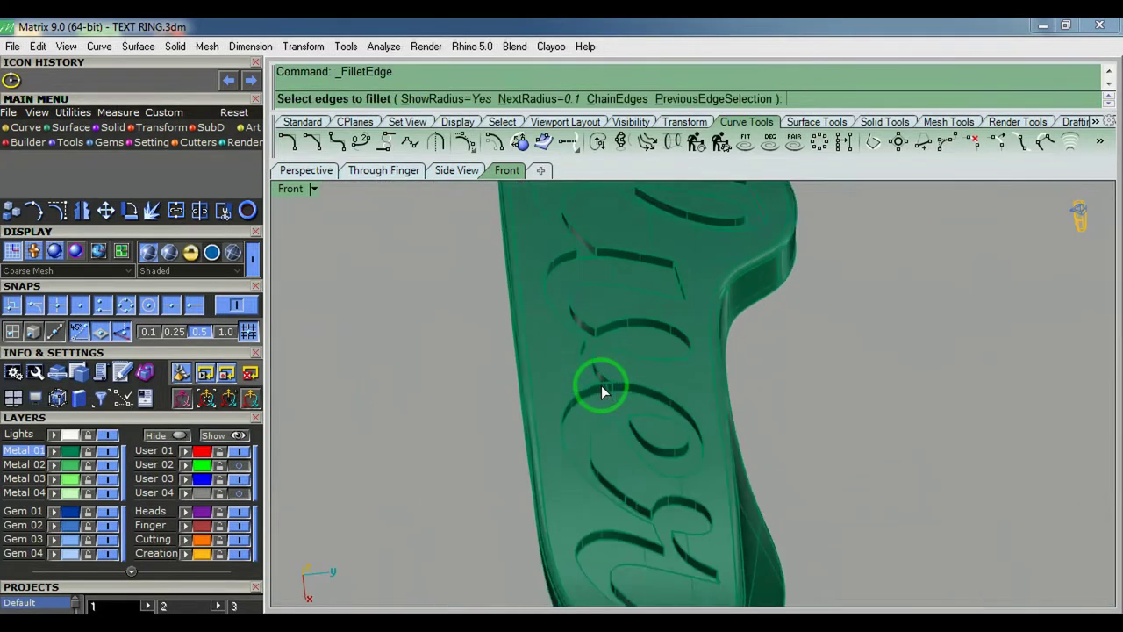
right_drag(602, 384, 771, 418)
key(Escape)
Extract copies of the floor surfaces of the engraved letters from the ring
key(ctrl+F2)
key(ctrl+alt+w)
right_drag(517, 266, 516, 364)
key(ctrl+shift+e)
right_click(527, 355)
right_drag(554, 313, 532, 394)
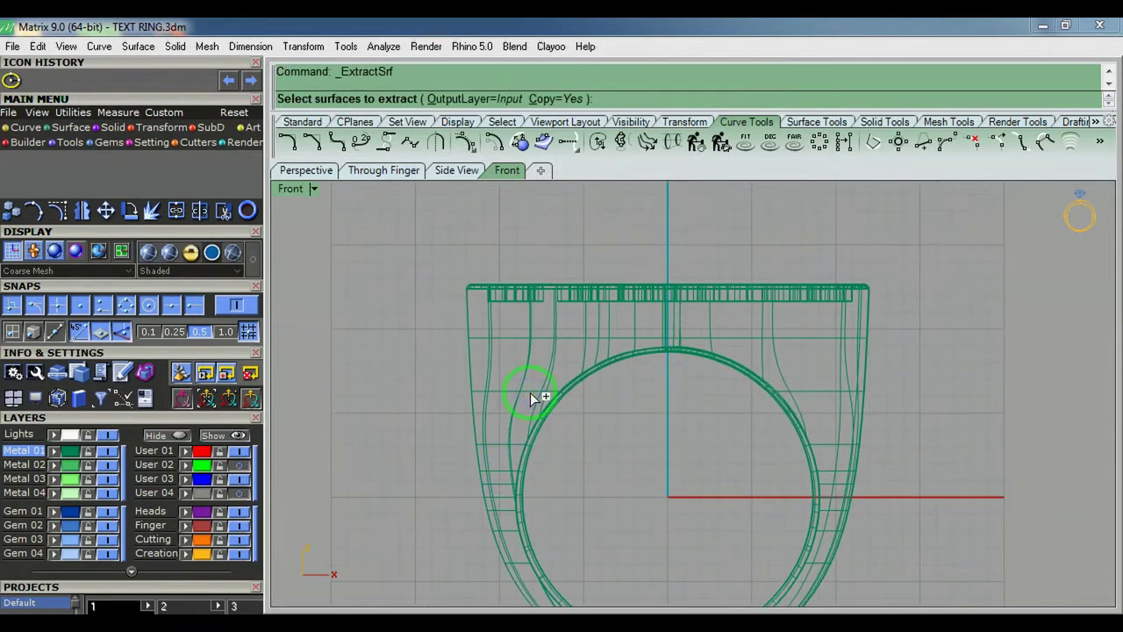
text(C)
key(Return)
click(842, 307)
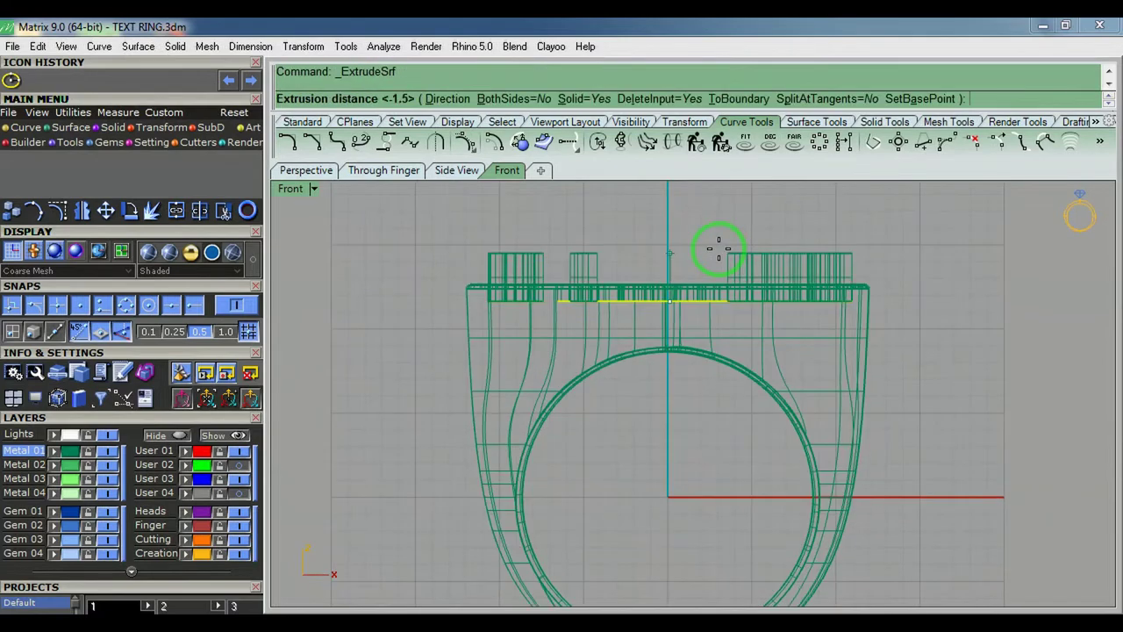
Cancel the letter extrusion and hide the ring body, leaving only the extracted "silver" surfaces on screen
key(Escape)
mouse_move(727, 263)
ctrl+shift+right_down()
mouse_move(696, 373)
mouse_move(675, 374)
mouse_move(705, 393)
ctrl+shift+right_up()
key(ctrl+alt+s)
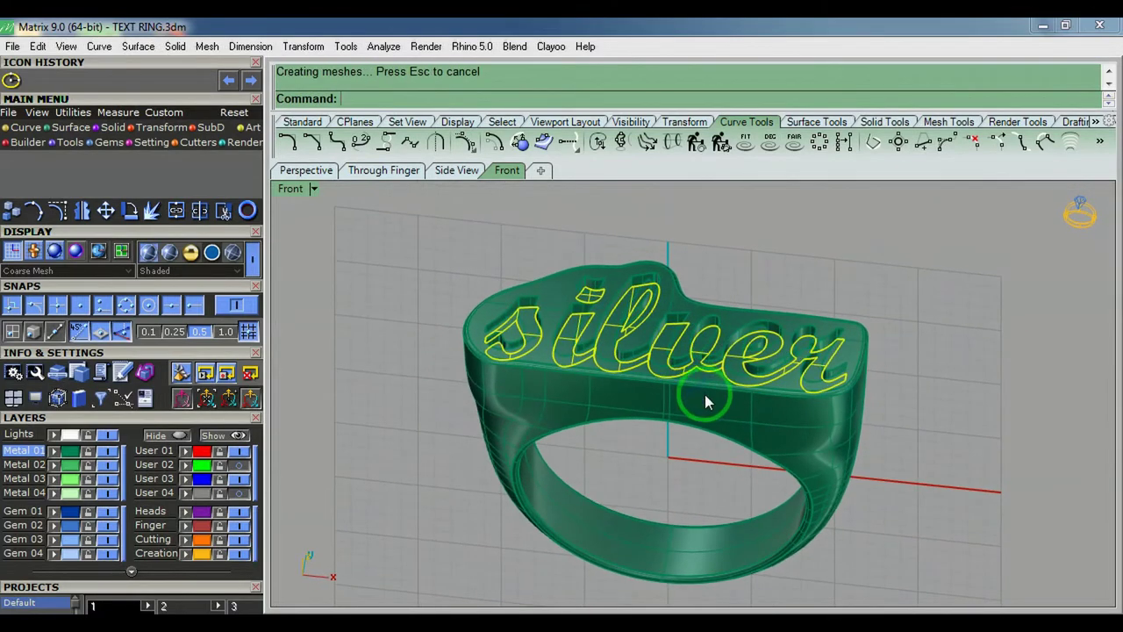
click(704, 399)
key(ctrl+h)
click(662, 362)
key(ctrl+h)
click(662, 343)
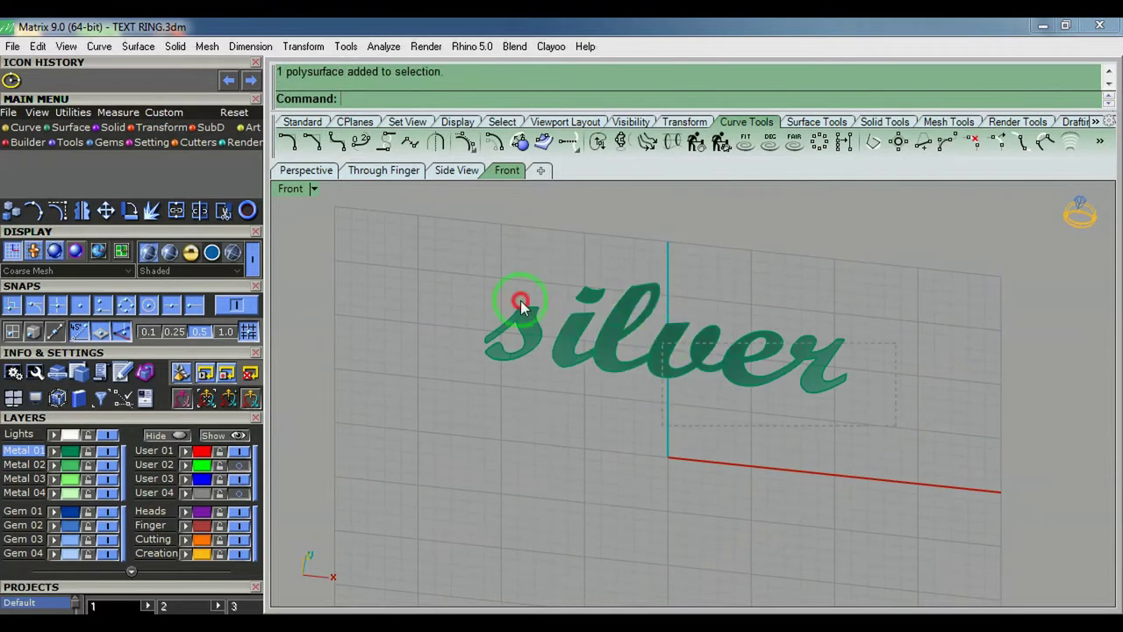
key(ctrl+h)
scroll(649, 324, down, 10)
key(ctrl+h)
Extrude the extracted letter surfaces 0.5 high as solids from the Front view
key(ctrl+F2)
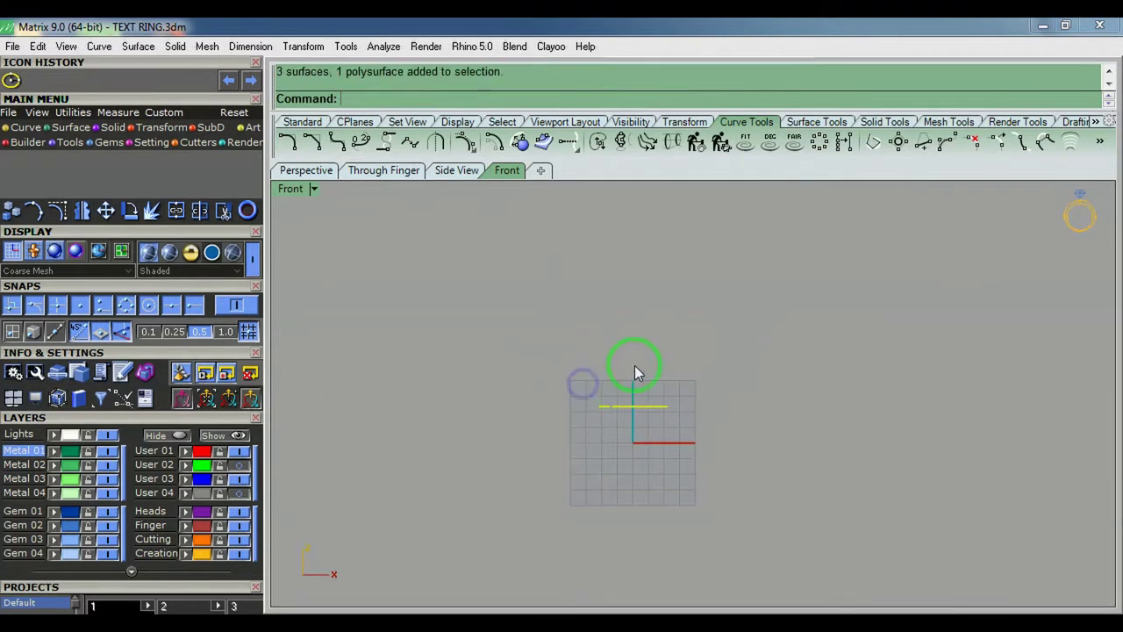
key(ctrl+e)
scroll(635, 384, up, 8)
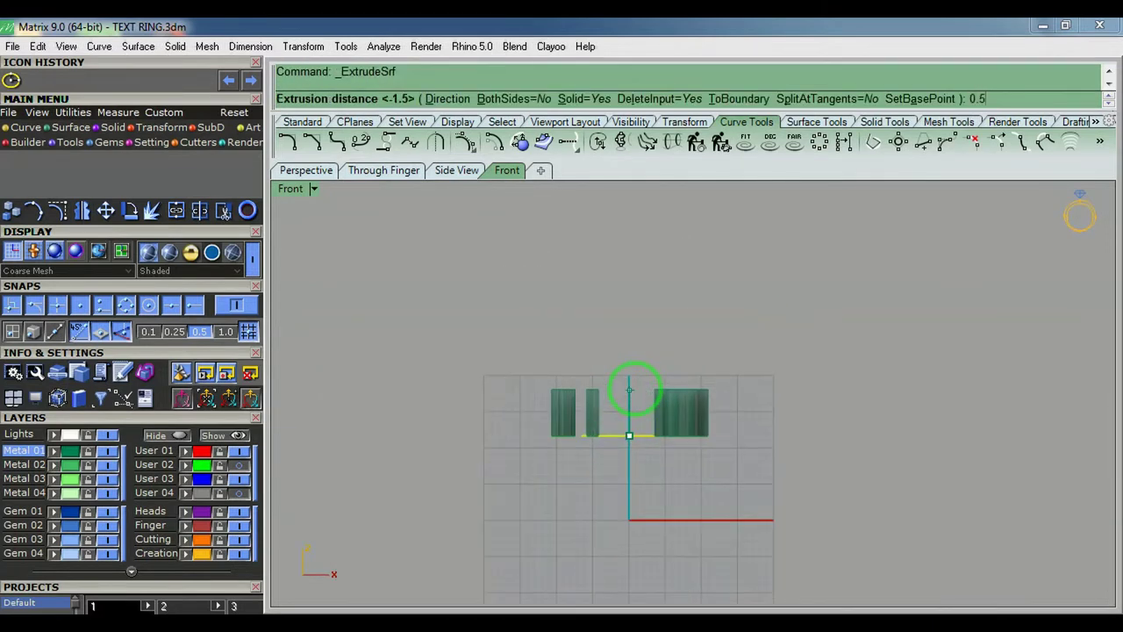
key(Return)
scroll(649, 428, up, 12)
click(591, 458)
ctrl+shift+right_drag(576, 408, 572, 459)
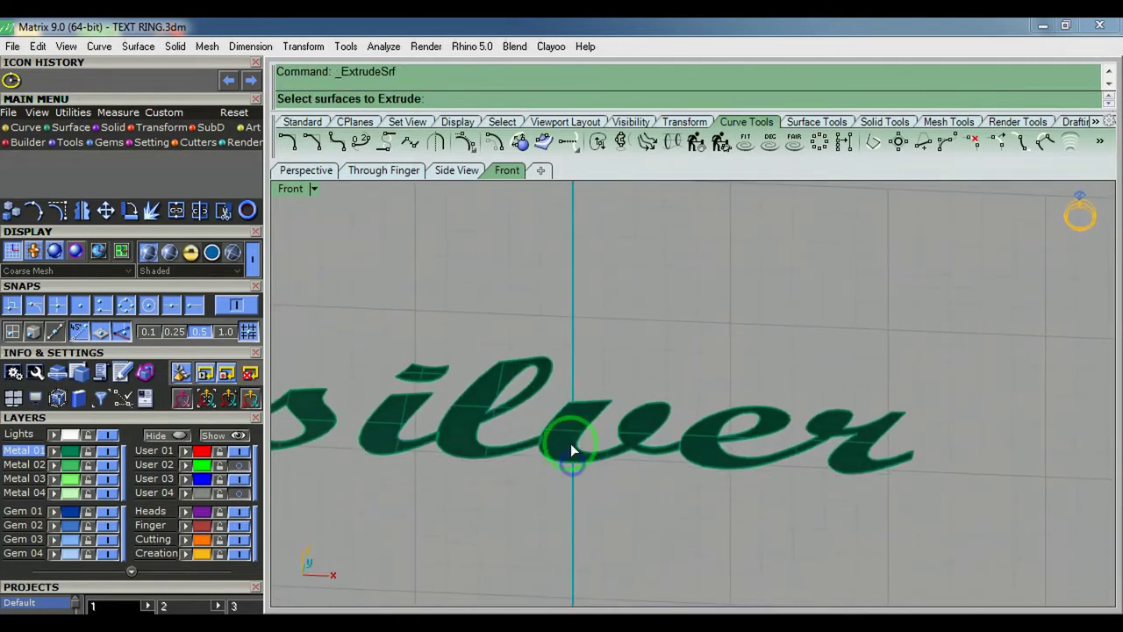
key(Escape)
Explode the joined surface of the middle letters and delete the stray surface piece between the "l" and "v"
scroll(550, 445, up, 12)
click(494, 462)
key(ctrl+x)
scroll(507, 463, down, 4)
click(512, 465)
click(511, 464)
scroll(521, 459, down, 10)
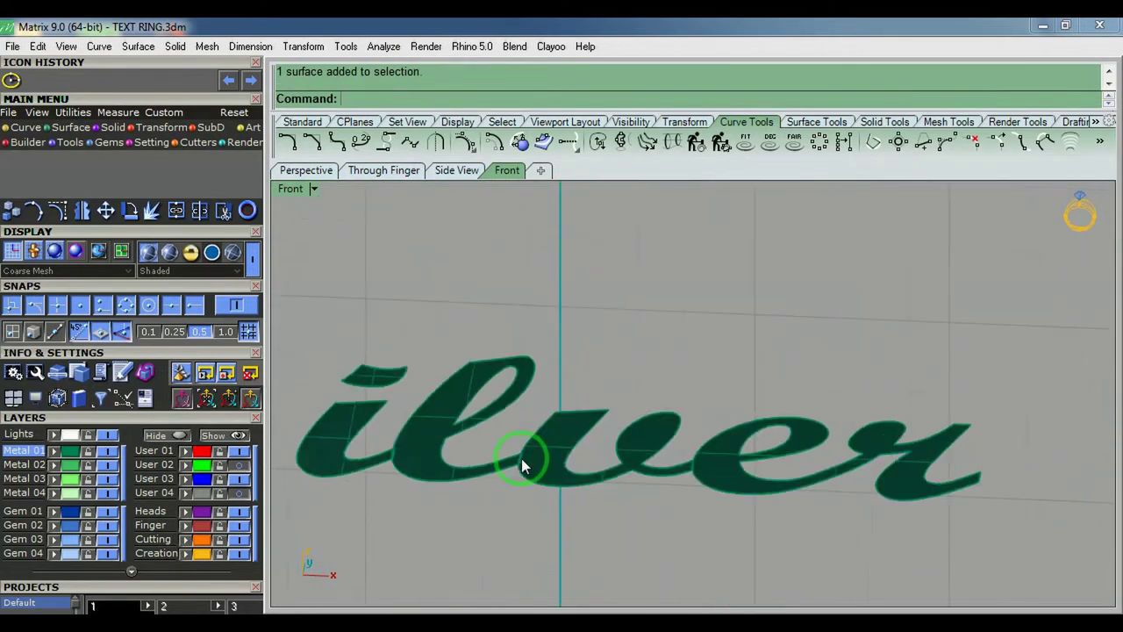
key(Delete)
Extrude the exploded middle letter surfaces 0.5 high as solids
key(ctrl+F2)
drag(704, 507, 330, 364)
key(Return)
text(0.5)
key(Return)
ctrl+shift+right_drag(557, 399, 556, 459)
Group all the extruded "silver" letters into one selectable set
key(ctrl+F1)
drag(683, 489, 289, 354)
key(ctrl+g)
scroll(528, 428, up, 6)
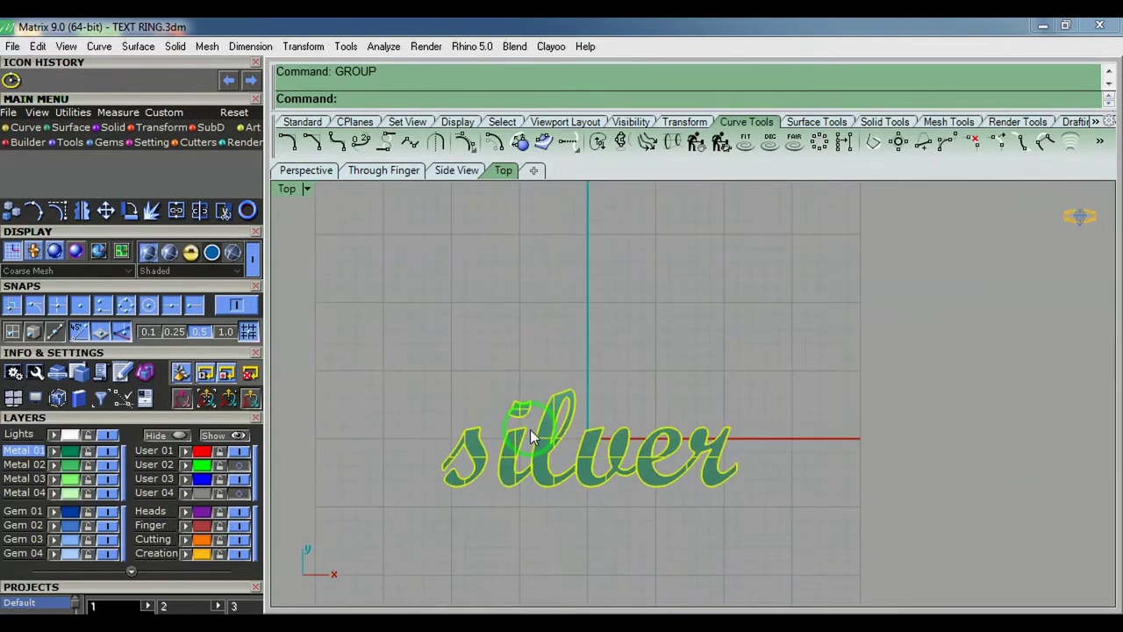
key(ctrl+shift+h)
ctrl+shift+right_drag(532, 436, 537, 405)
scroll(540, 412, up, 5)
key(Escape)
click(541, 411)
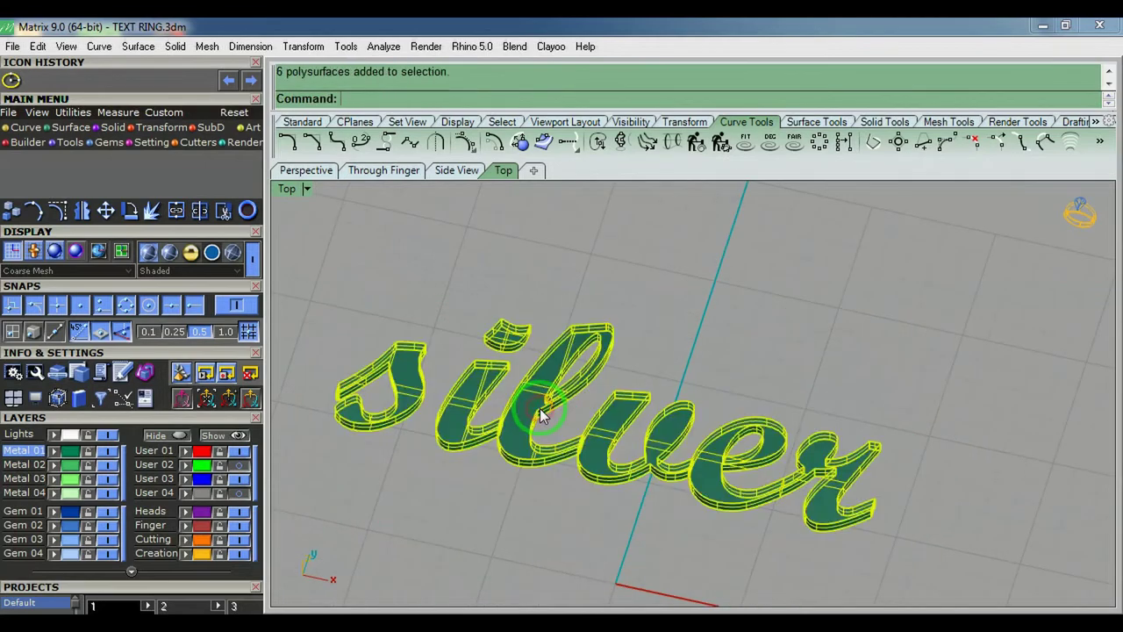
Undo the grouping, extrusion and explode operations on the letter surfaces
key(ctrl+z)
key(ctrl+z)
key(ctrl+z)
key(ctrl+z)
key(ctrl+z)
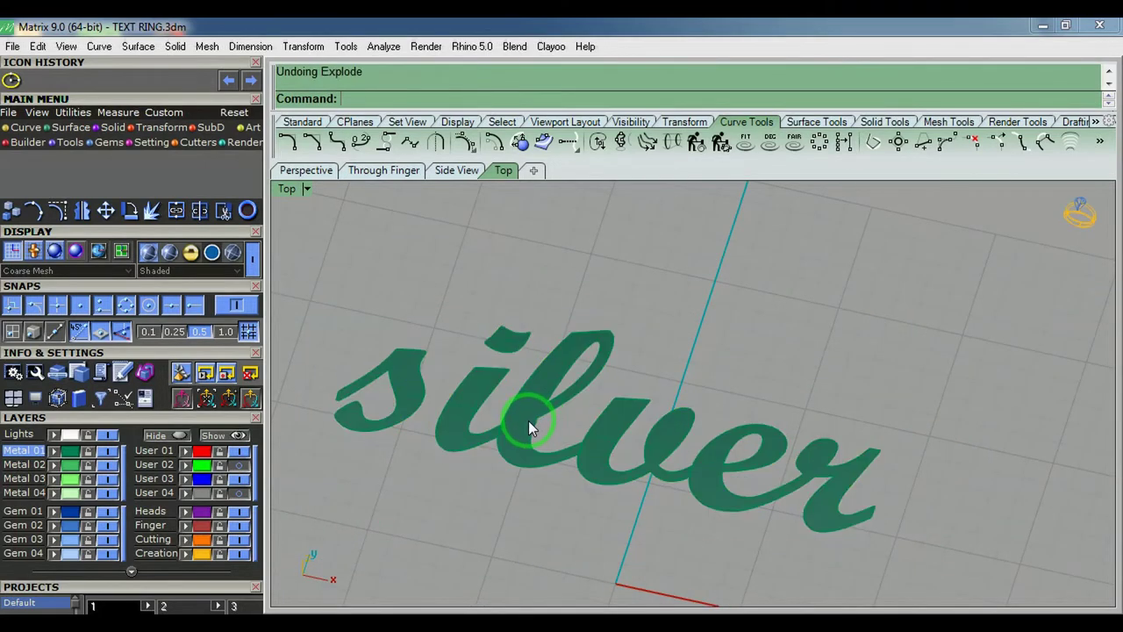
click(513, 421)
key(ctrl+z)
click(513, 421)
key(ctrl+z)
click(513, 421)
key(Escape)
Show the ring body together with the solid letter inlays
key(ctrl+v)
ctrl+shift+right_drag(513, 421, 544, 399)
key(Escape)
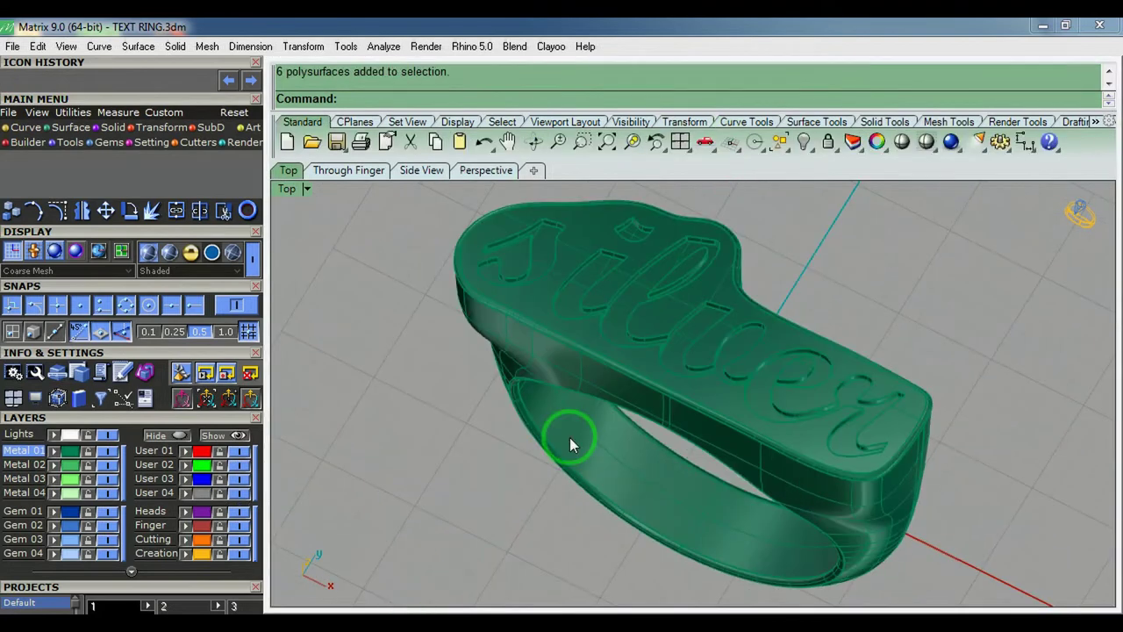
right_drag(569, 436, 572, 360)
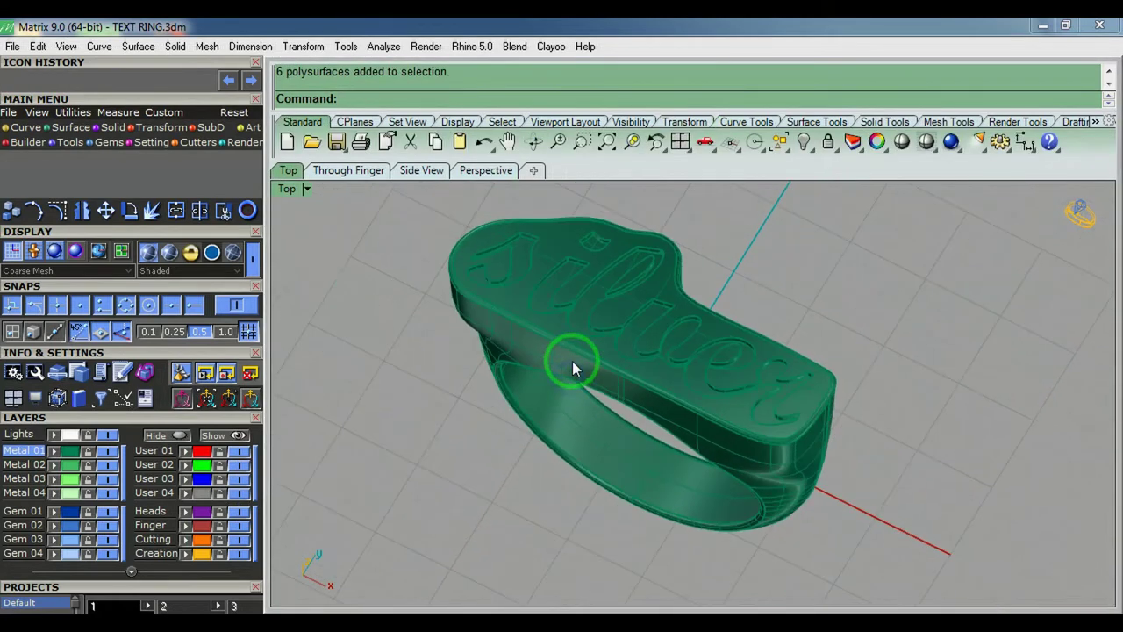
Open the V-Ray render settings and choose the White Room - (Slow) style
click(237, 141)
click(9, 164)
right_drag(493, 312, 508, 363)
click(972, 131)
scroll(1005, 501, down, 4)
click(804, 311)
click(918, 101)
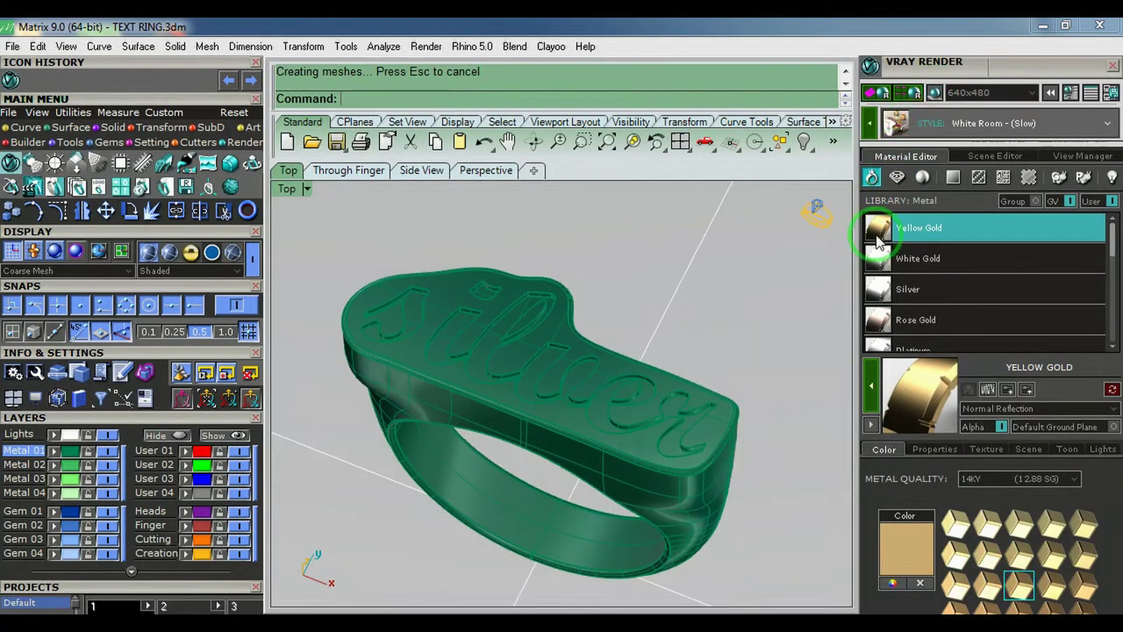
Assign the Yellow Gold material to the ring body and Black Plastic to the letter inlays
click(614, 435)
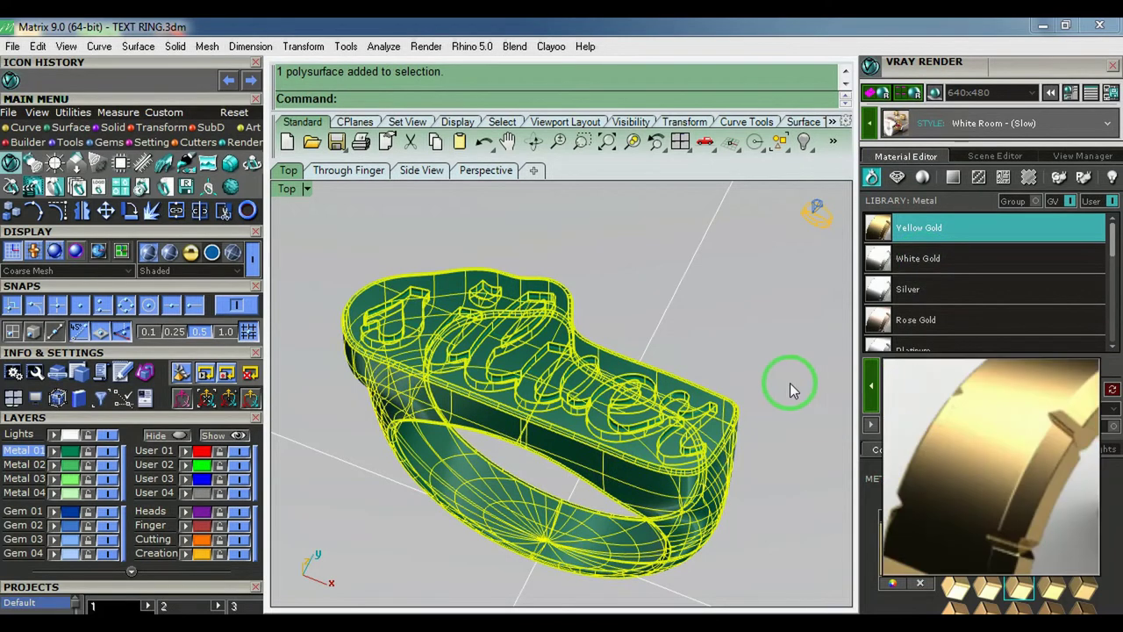
click(873, 388)
click(1058, 177)
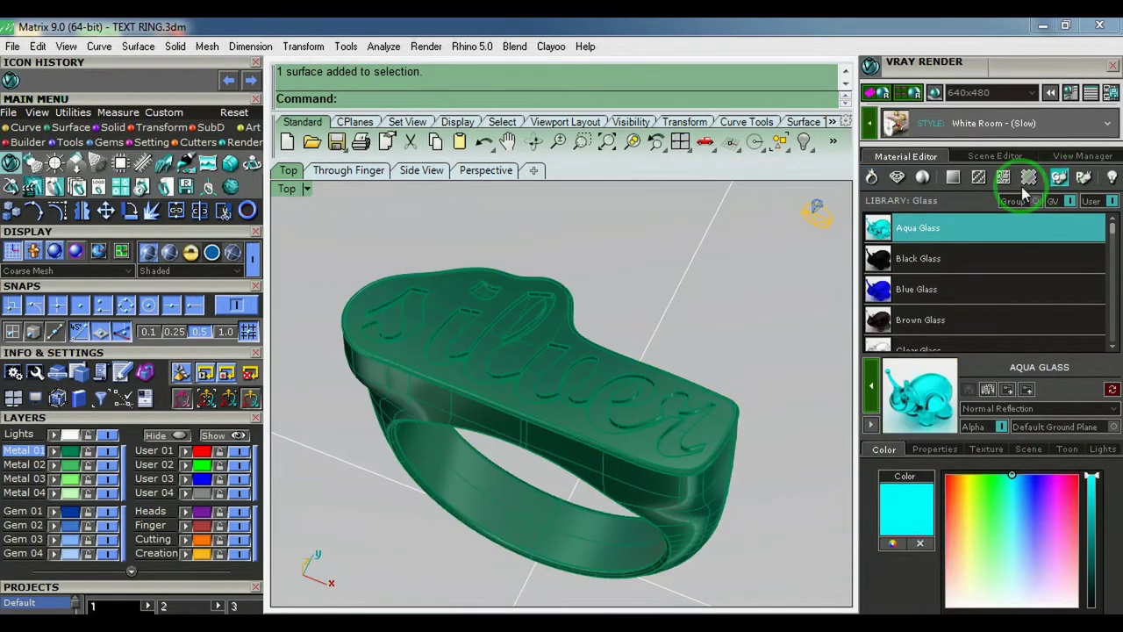
click(1086, 179)
click(597, 409)
click(932, 258)
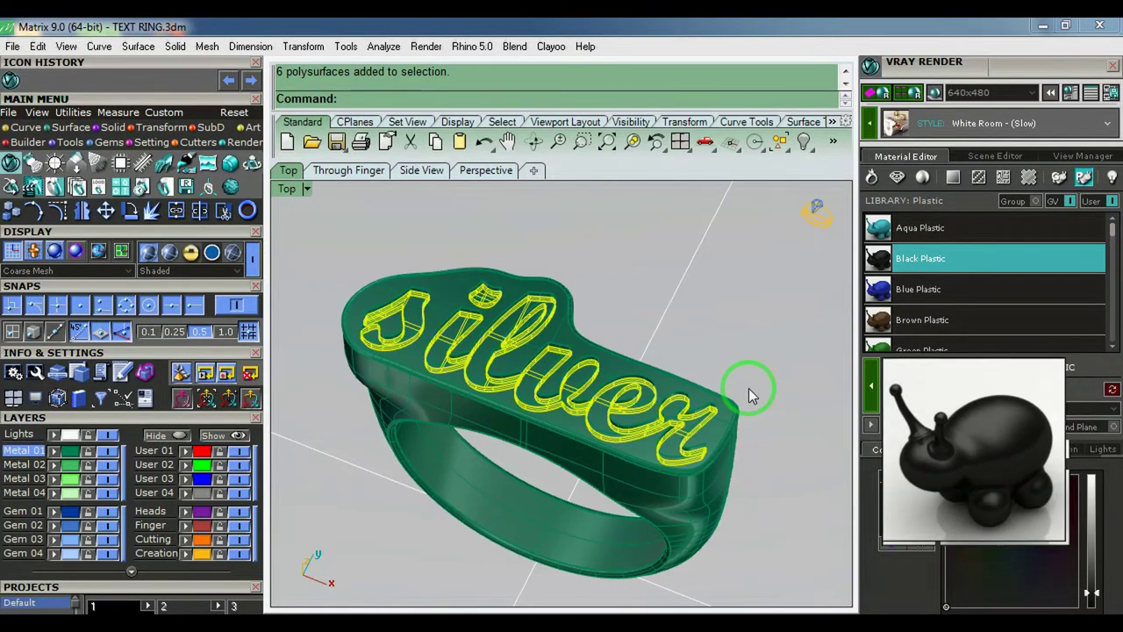
click(873, 386)
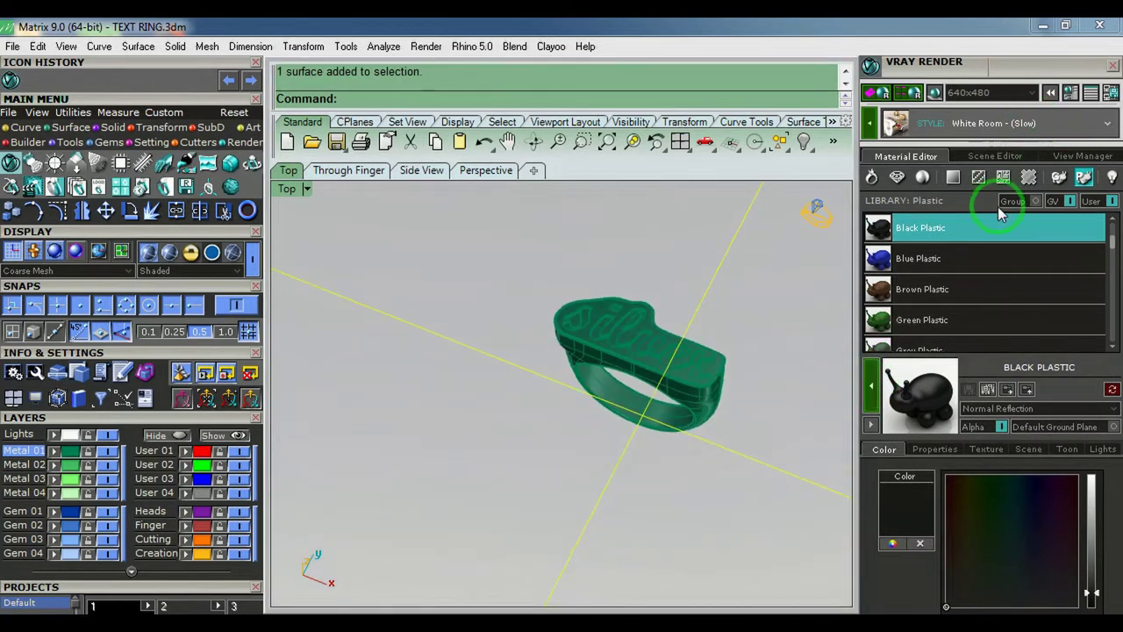
Assign the White Reflective Blur material from the GroundPlaneColor library to the ground plane
click(953, 178)
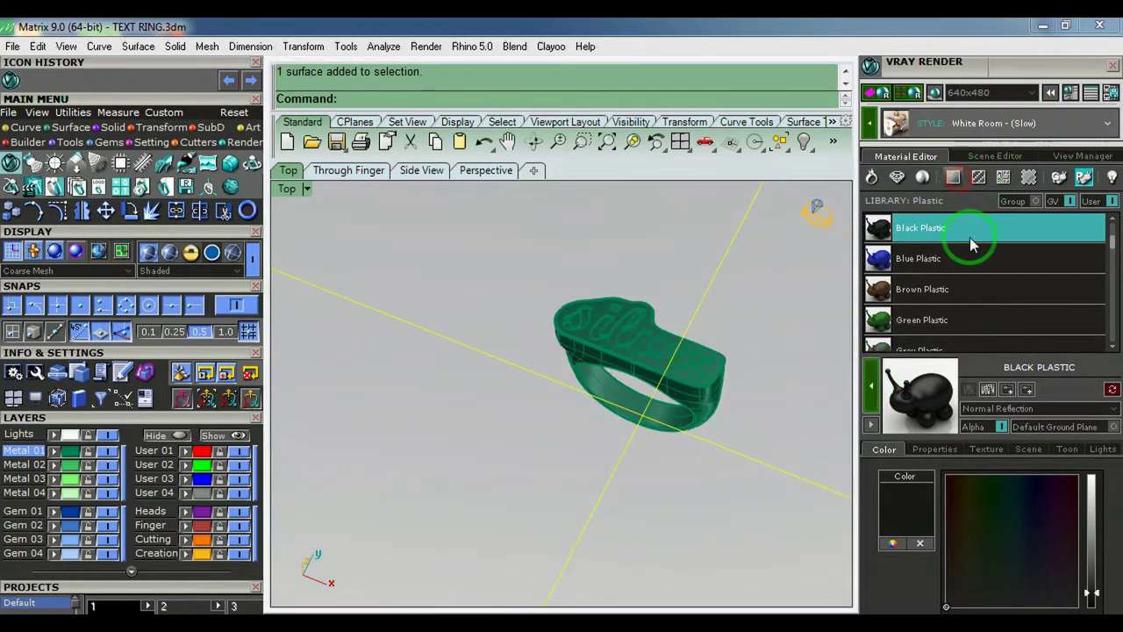
drag(1111, 234, 1111, 325)
click(1021, 299)
click(921, 423)
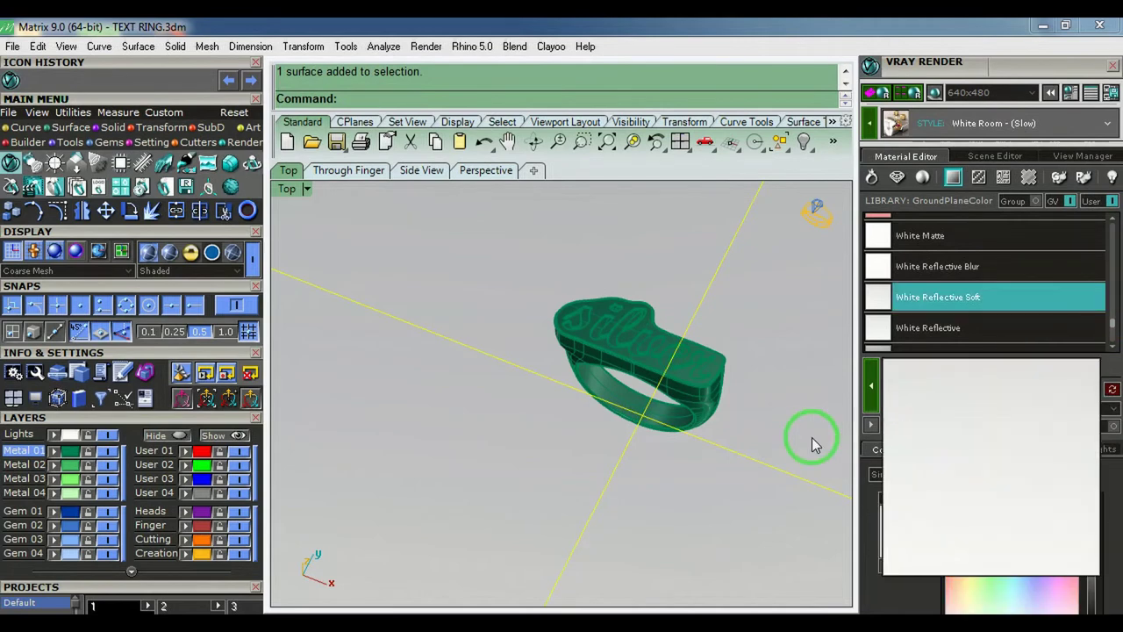
click(957, 269)
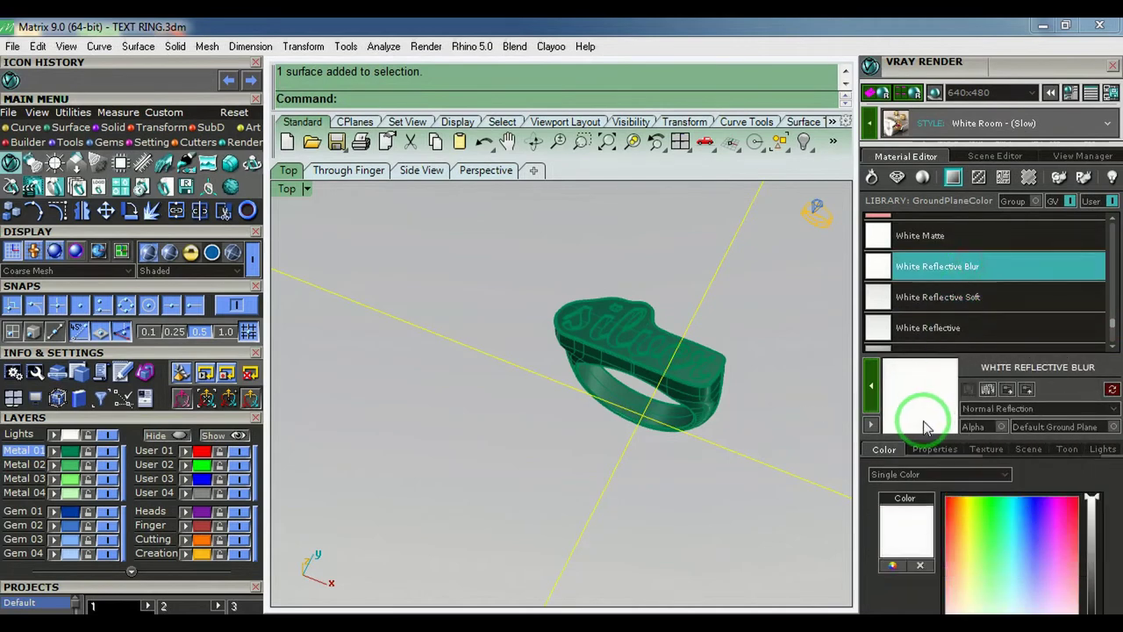
click(778, 446)
Change the render style to Satin Blur - (Fast)
key(F2)
key(Return)
click(769, 346)
key(ctrl+F1)
key(ctrl+shift+e)
key(Escape)
scroll(559, 395, up, 14)
mouse_move(560, 395)
right_down()
mouse_move(586, 421)
mouse_move(563, 408)
right_up()
scroll(562, 416, up, 2)
scroll(559, 409, up, 2)
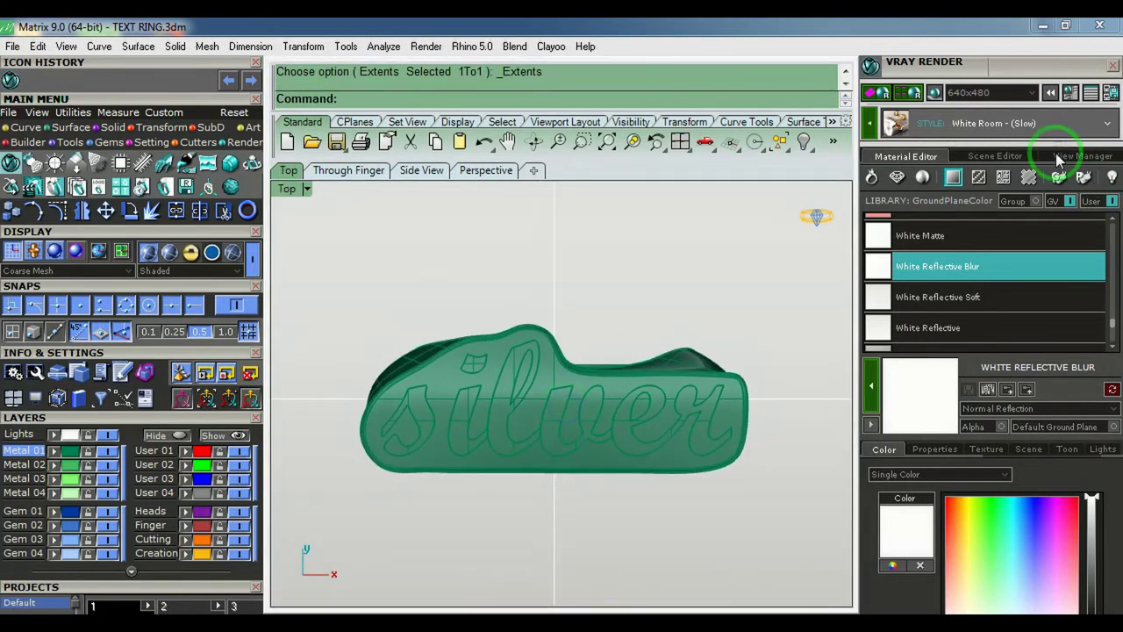
click(1015, 122)
drag(1113, 522, 1111, 440)
click(985, 474)
Frame the whole ring at an angle in the Perspective view and render it with V-Ray
ctrl+shift+right_drag(593, 358, 561, 353)
right_drag(562, 353, 563, 380)
key(F4)
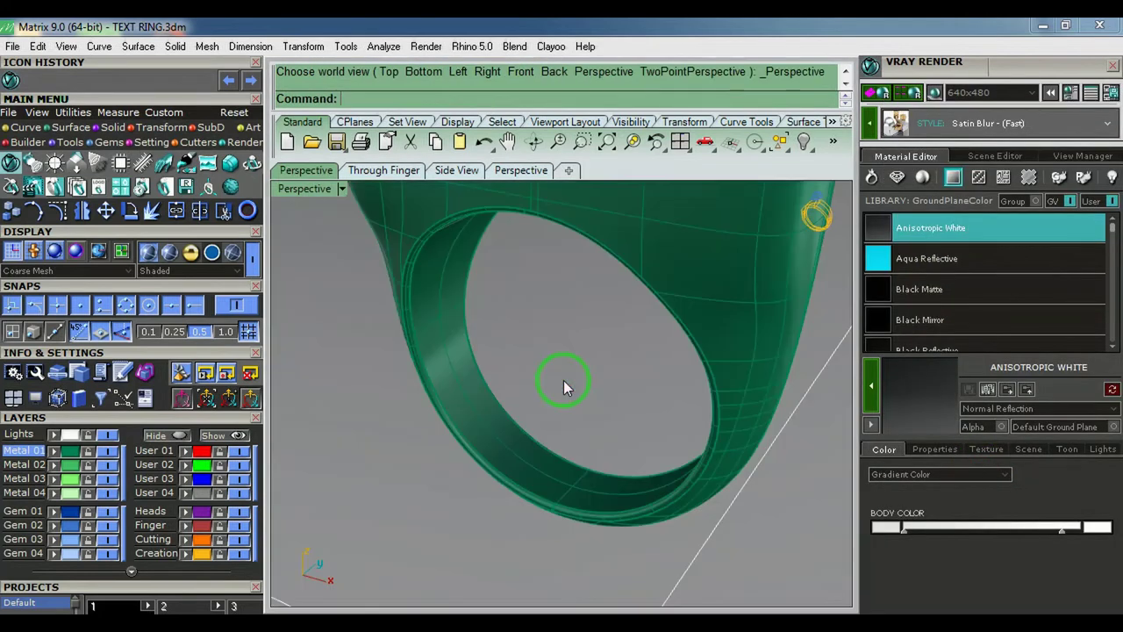
key(ctrl+shift+e)
right_drag(546, 325, 523, 353)
scroll(545, 370, up, 10)
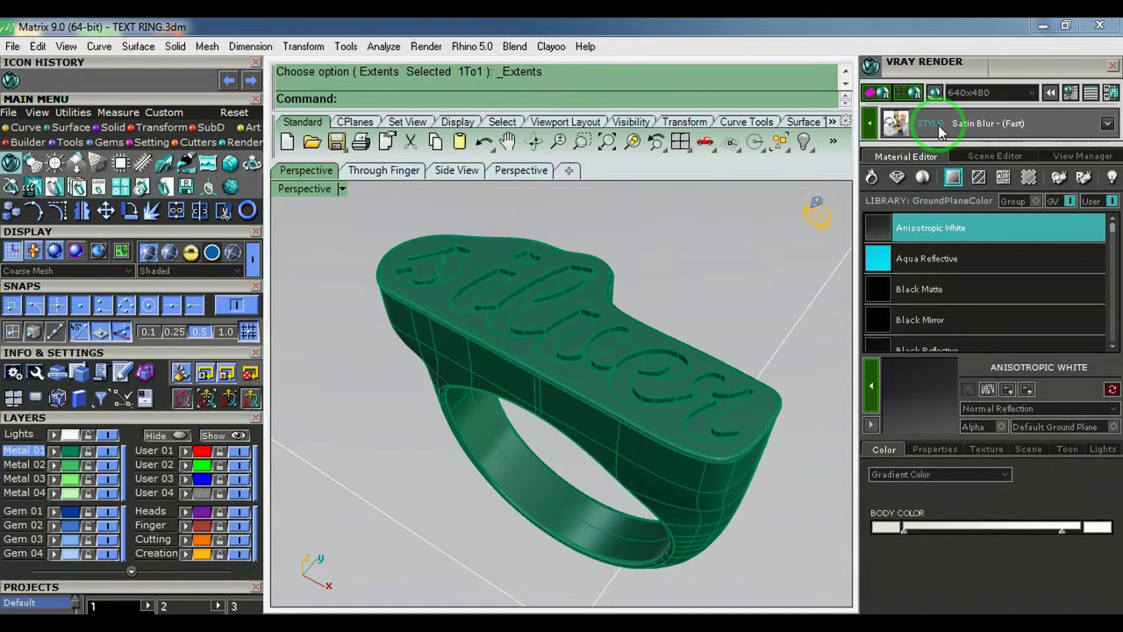
click(913, 94)
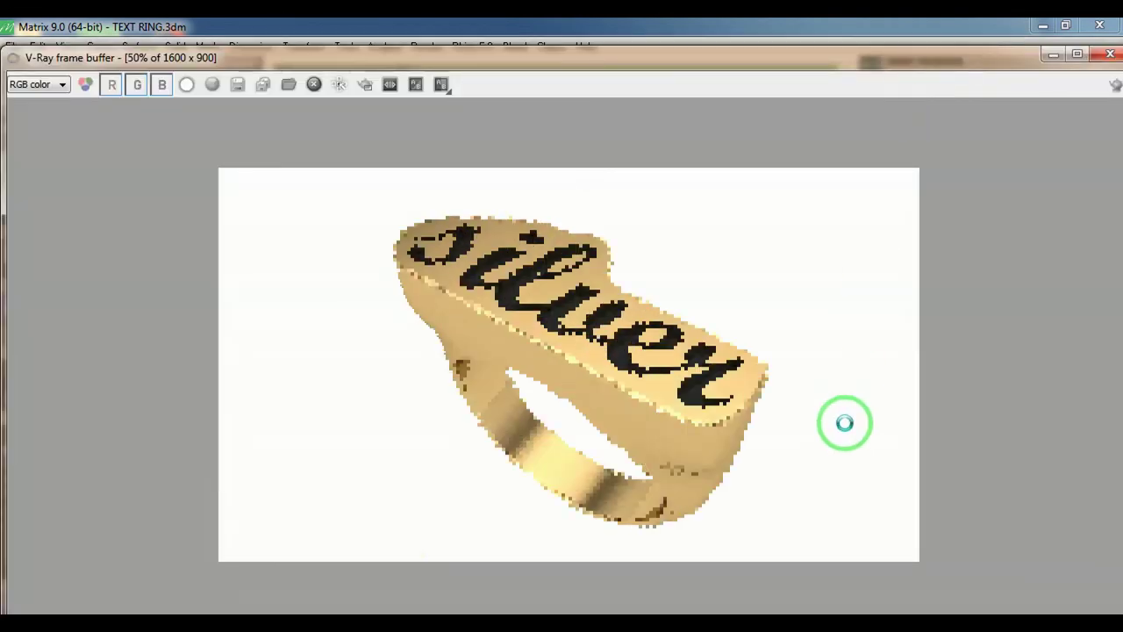